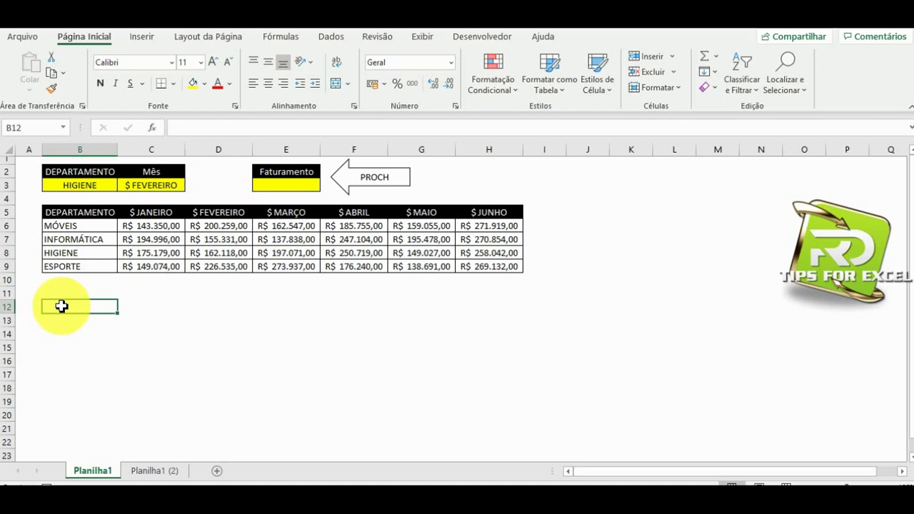
left_click(283, 184)
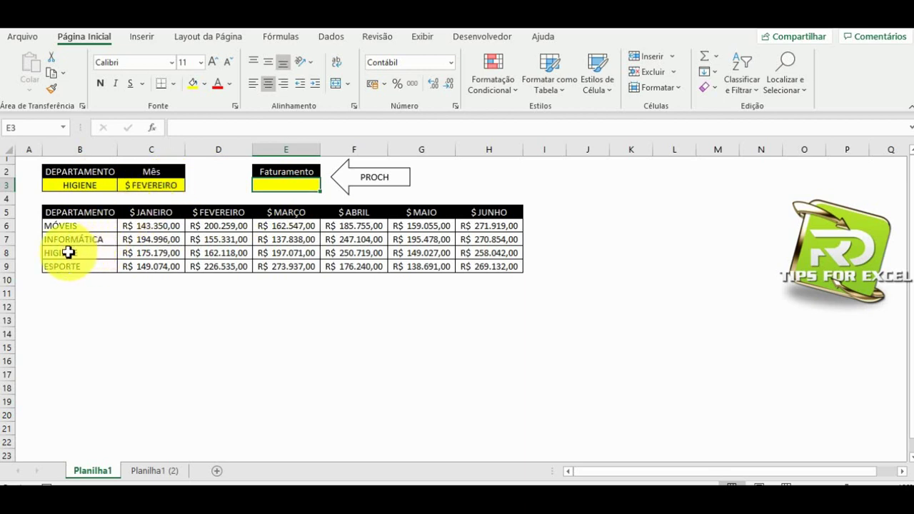
left_click_drag(65, 252, 217, 253)
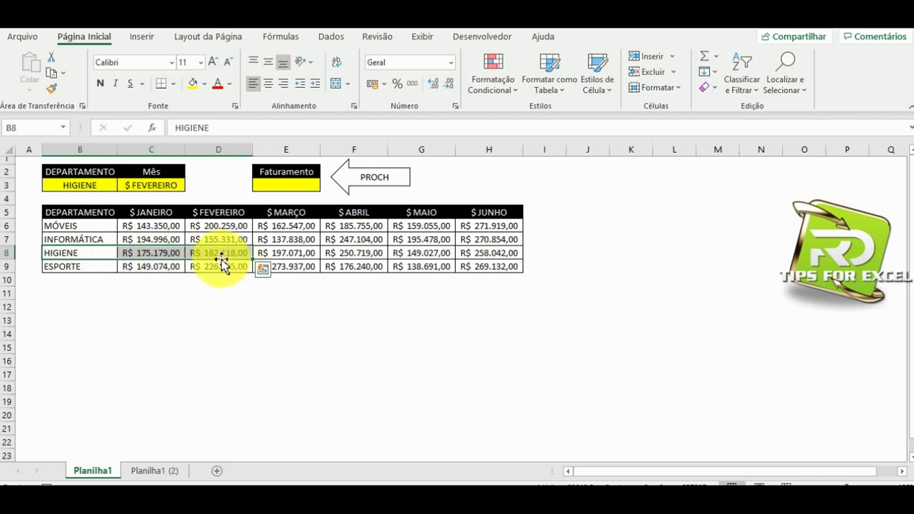
left_click(219, 251)
Start a PROCV formula in the Faturamento cell E3 with the department in B3 as the lookup value.
left_click(282, 183)
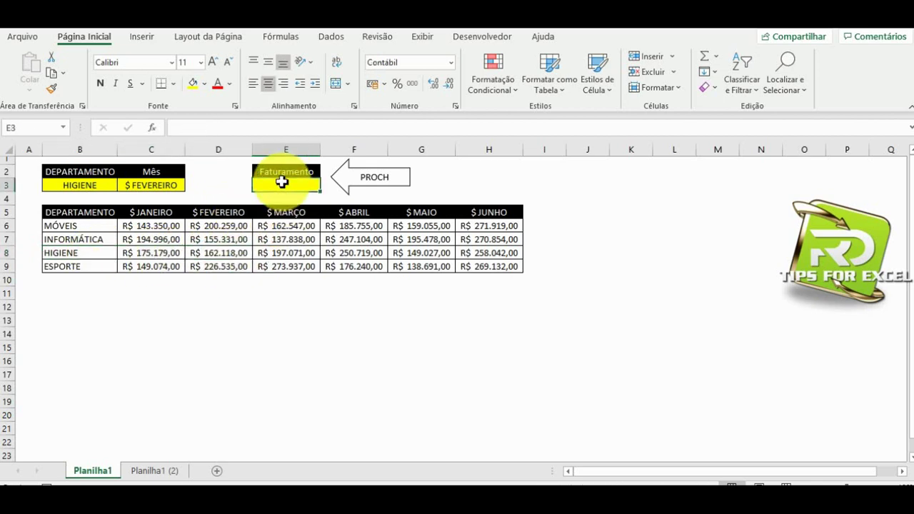
type("=PRO")
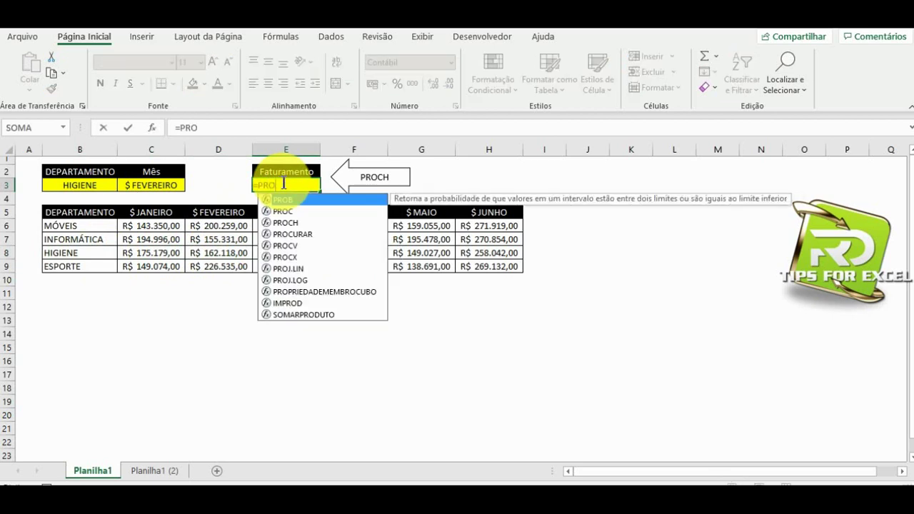
key("Down")
key("Down")
key("Down")
key("Down")
key("Tab")
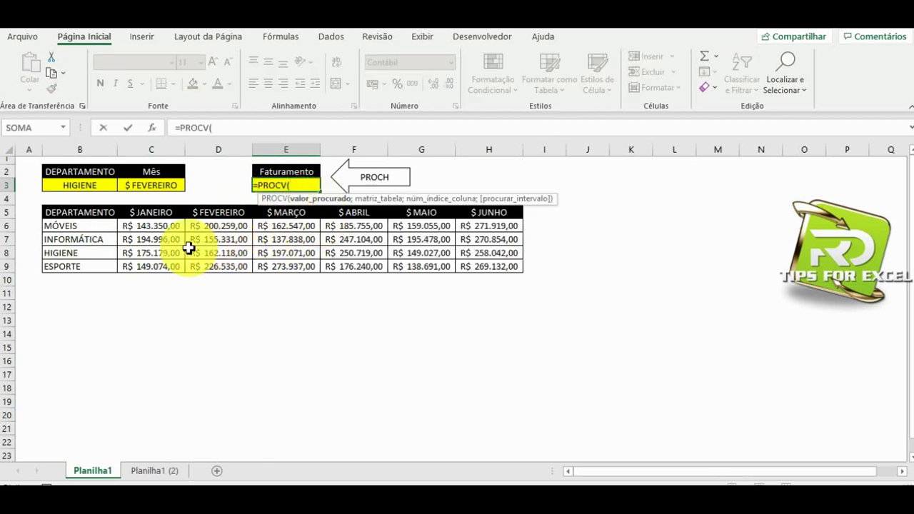
left_click(81, 185)
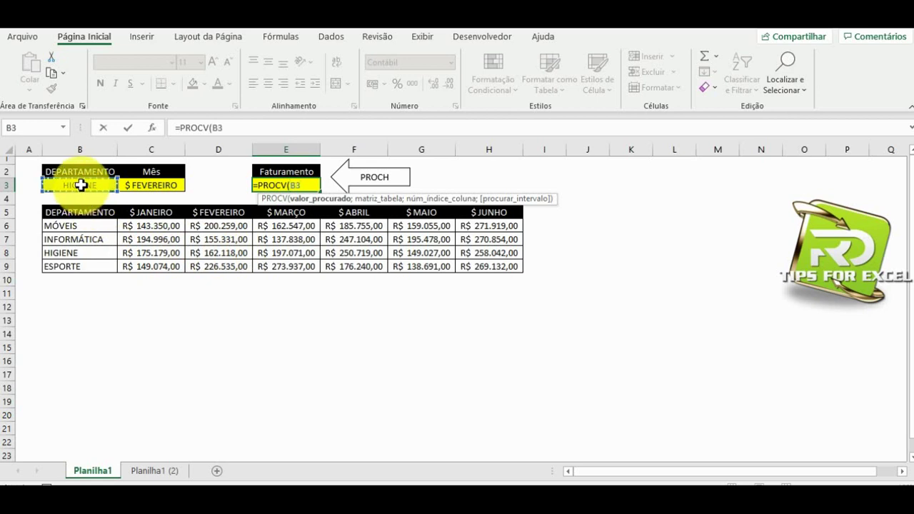
type(";")
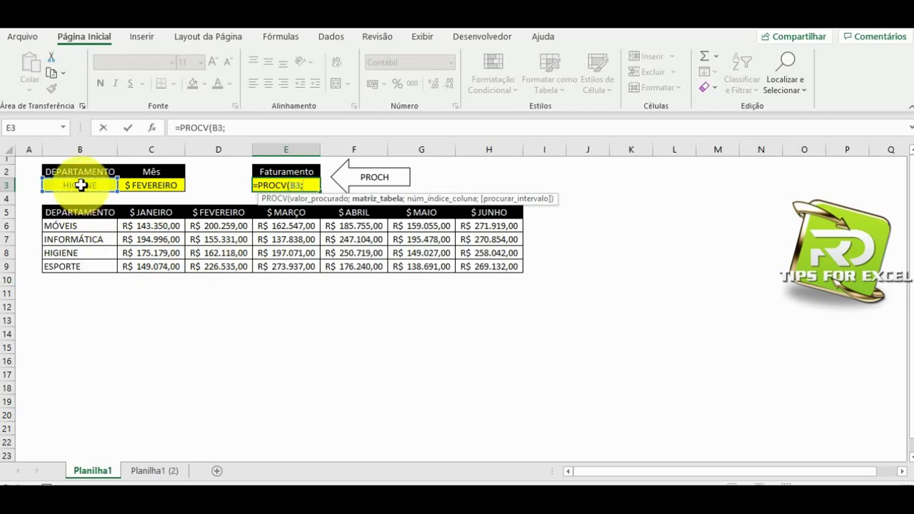
Complete the PROCV formula with table range B5:H9, column index 3 and exact match 0.
left_click(107, 213)
left_click_drag(177, 221, 497, 259)
type(";")
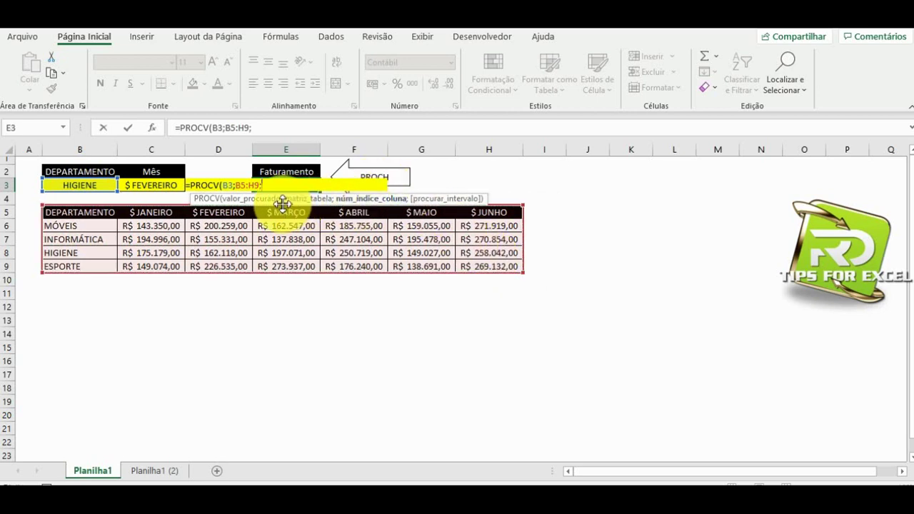
left_click_drag(283, 202, 262, 348)
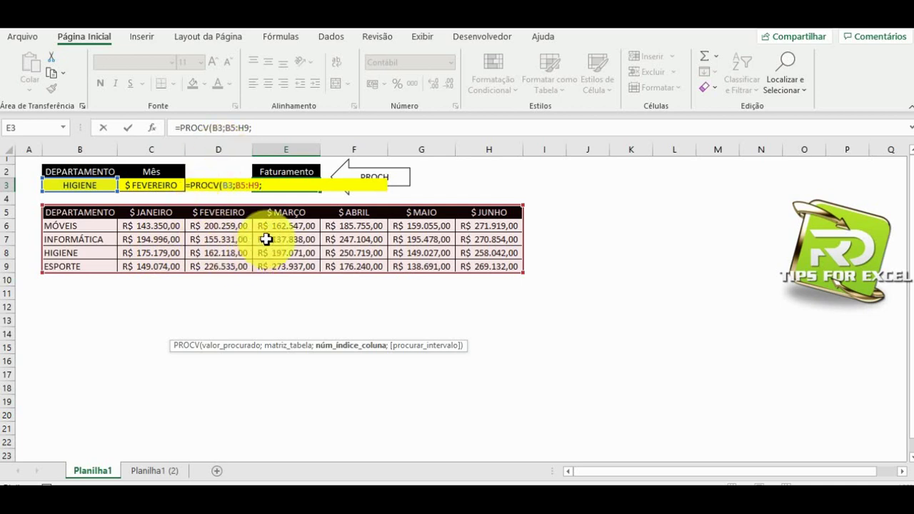
type(";")
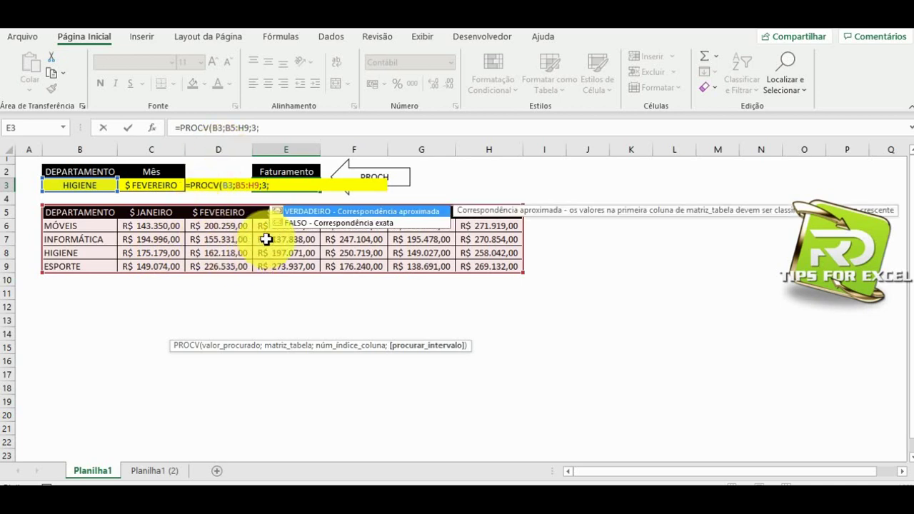
type("0)")
key("Return")
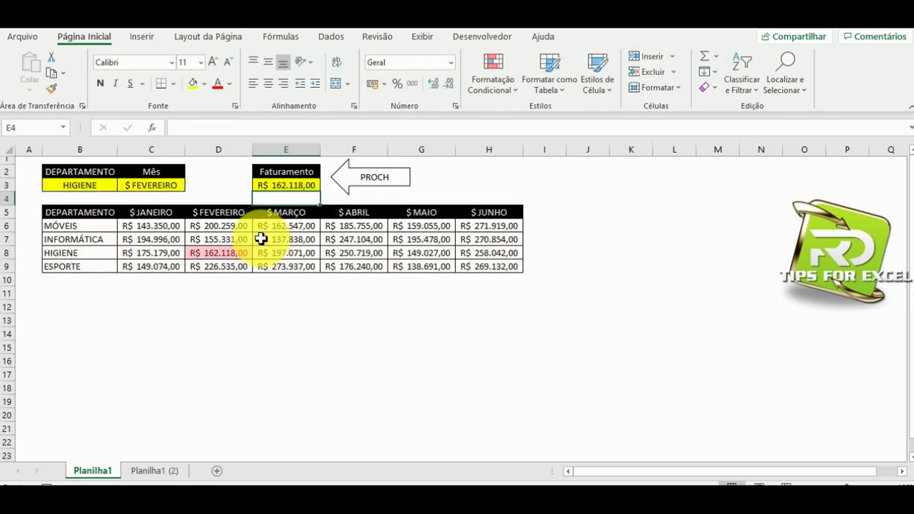
Compare the Faturamento result in E3 with the HIGIENE row's FEVEREIRO value in the table.
left_click(198, 256)
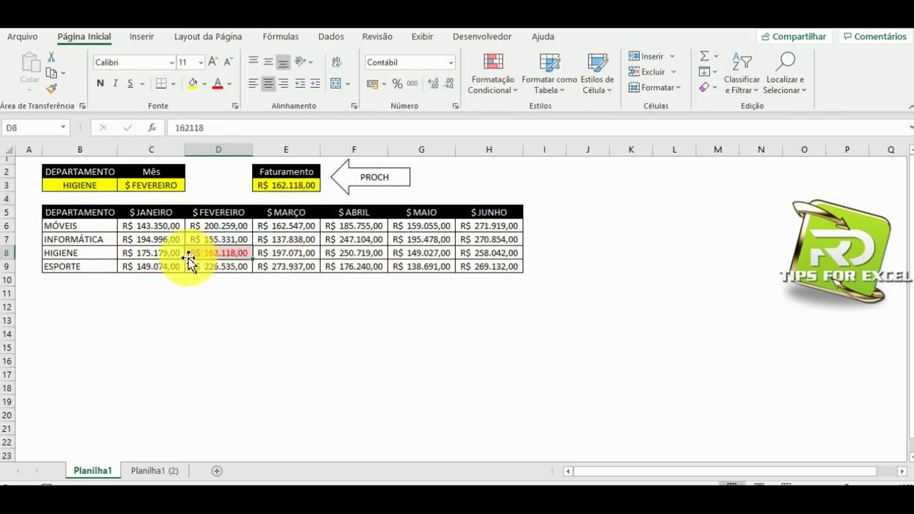
left_click(79, 254)
left_click(280, 186)
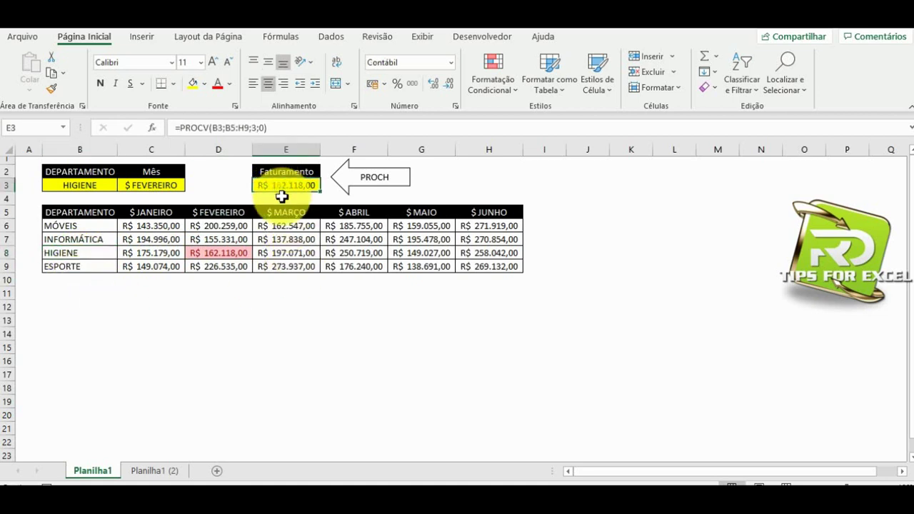
left_click(195, 297)
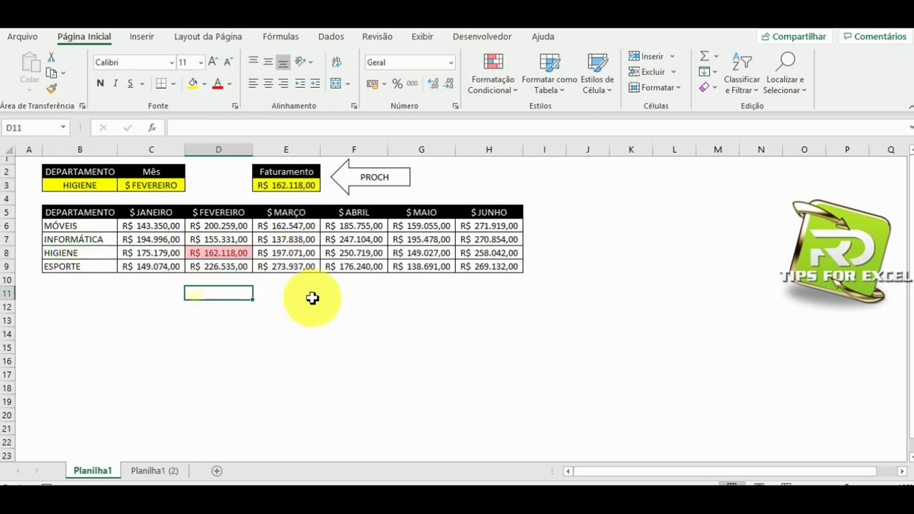
left_click(281, 184)
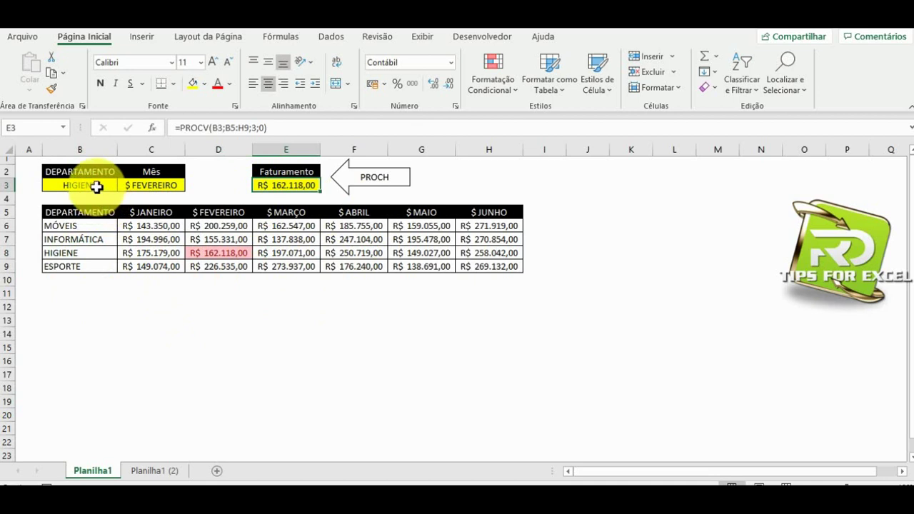
left_click_drag(75, 223, 77, 254)
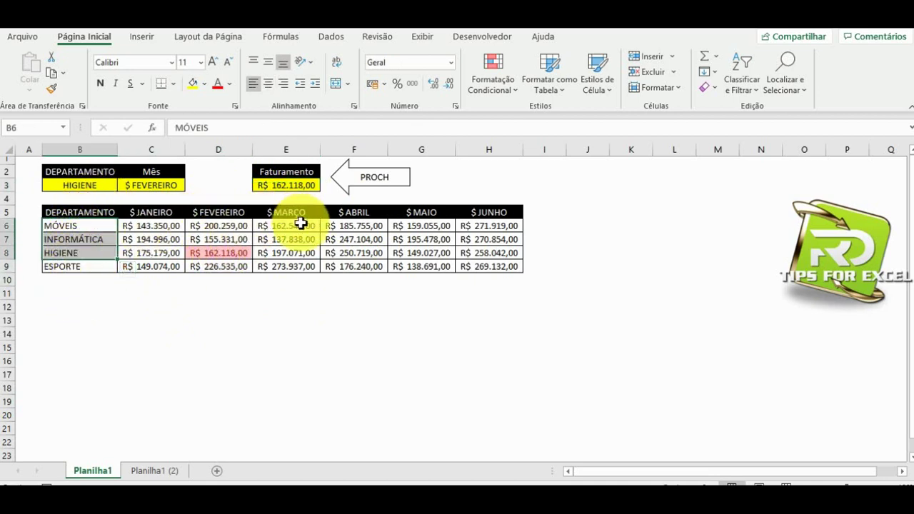
Change the month in C3 to $ MAIO.
left_click(147, 185)
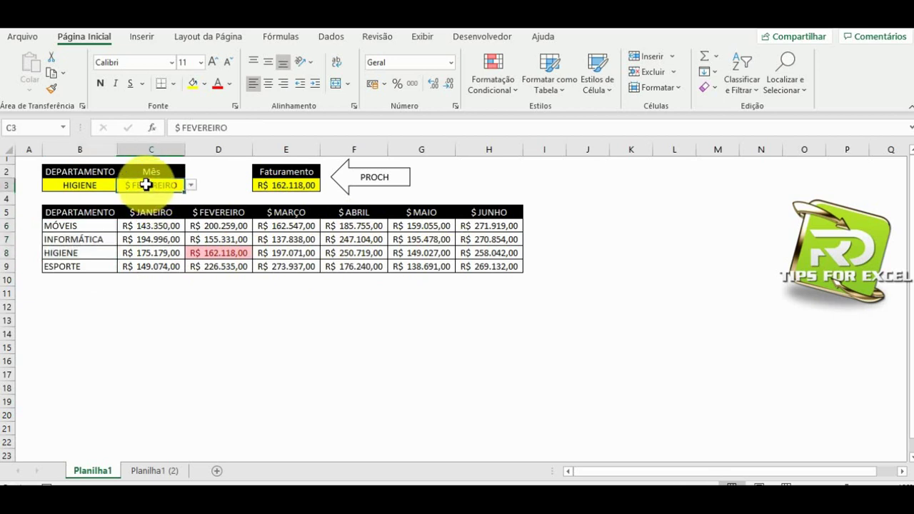
left_click(192, 186)
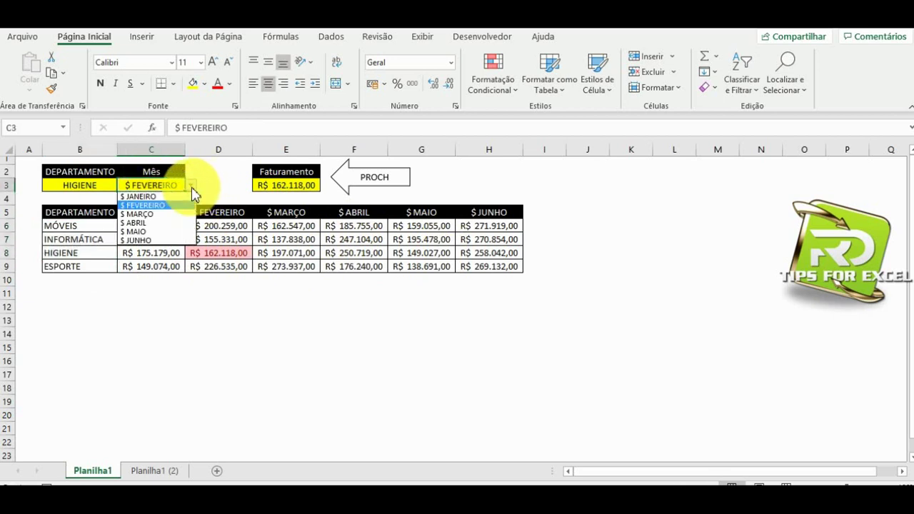
left_click(153, 233)
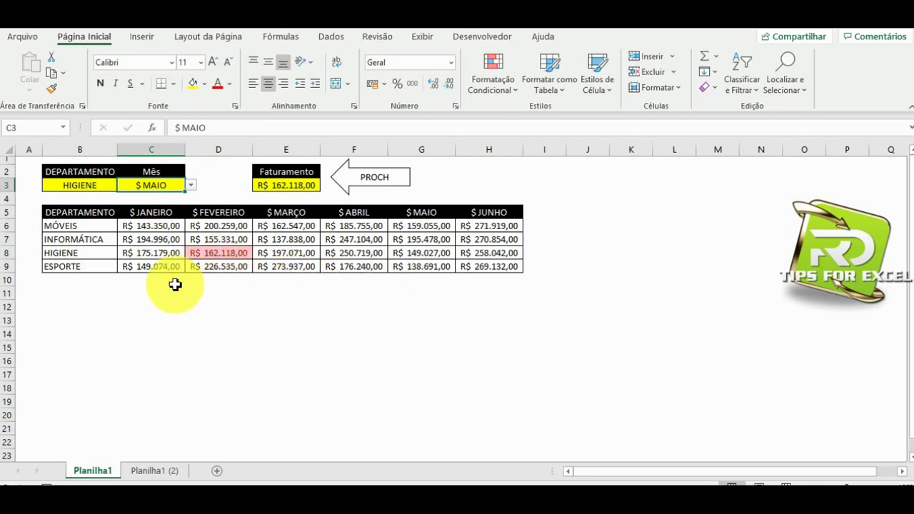
Set the column index of the PROCV formula in E3 to 6 and check the MAIO value for HIGIENE.
left_click(219, 149)
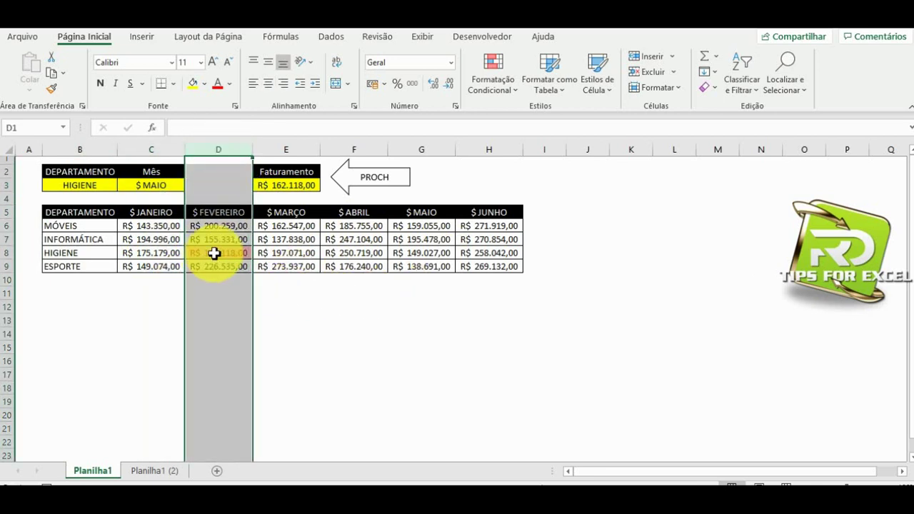
left_click(282, 186)
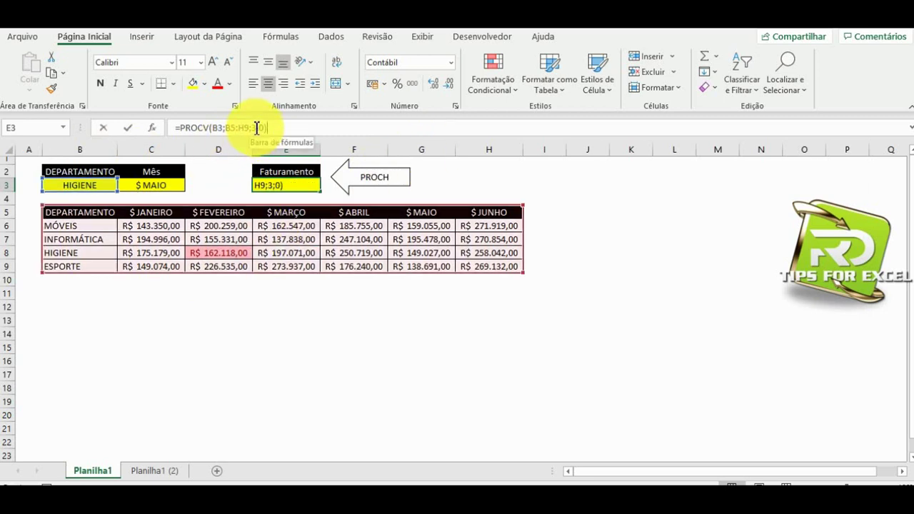
left_click(257, 128)
type("6")
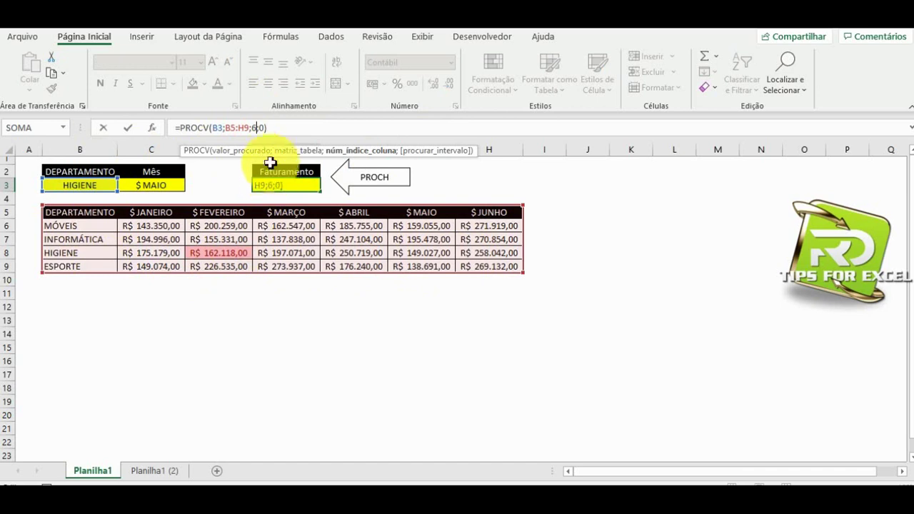
key("Return")
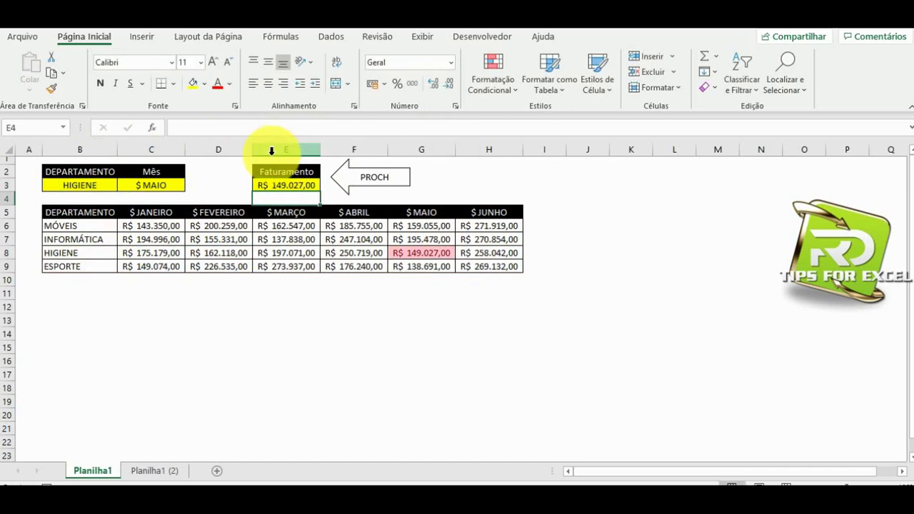
left_click(419, 253)
Set the department in B3 to MÓVEIS and check its MAIO value in the table.
left_click(96, 185)
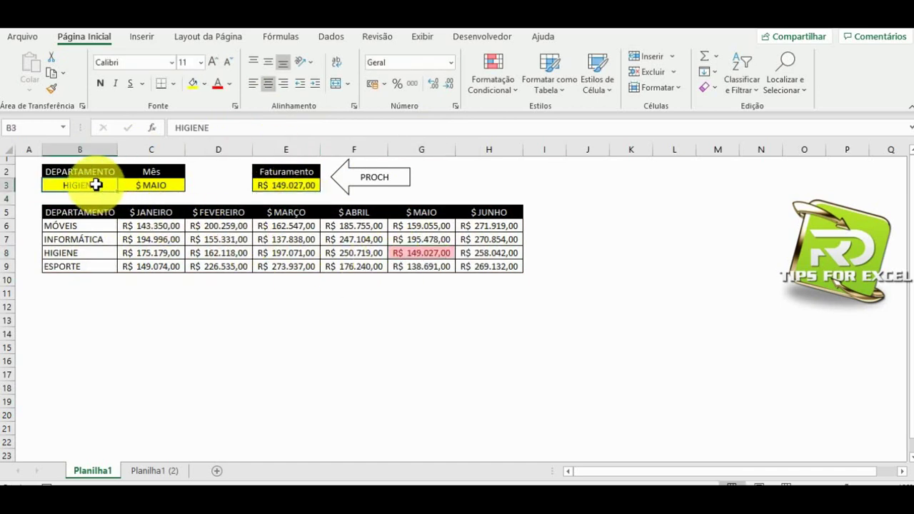
type("M")
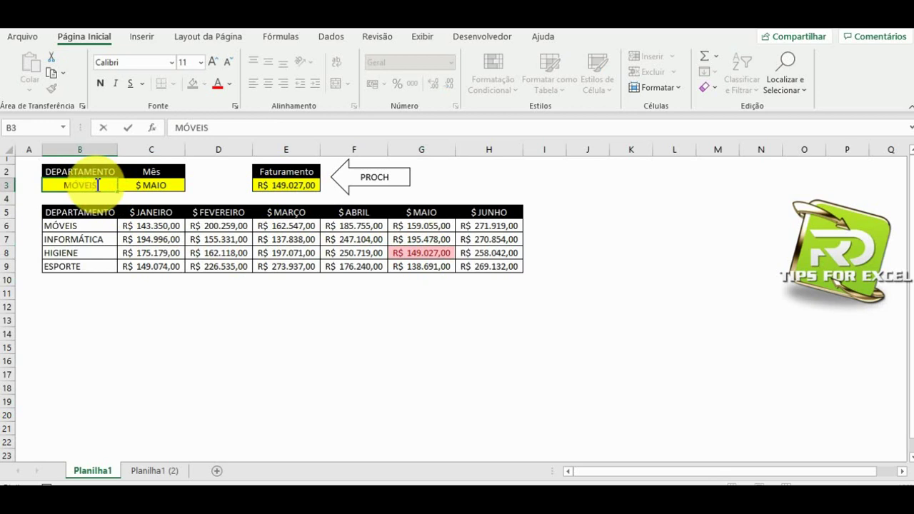
type("ÓVEIS")
key("Return")
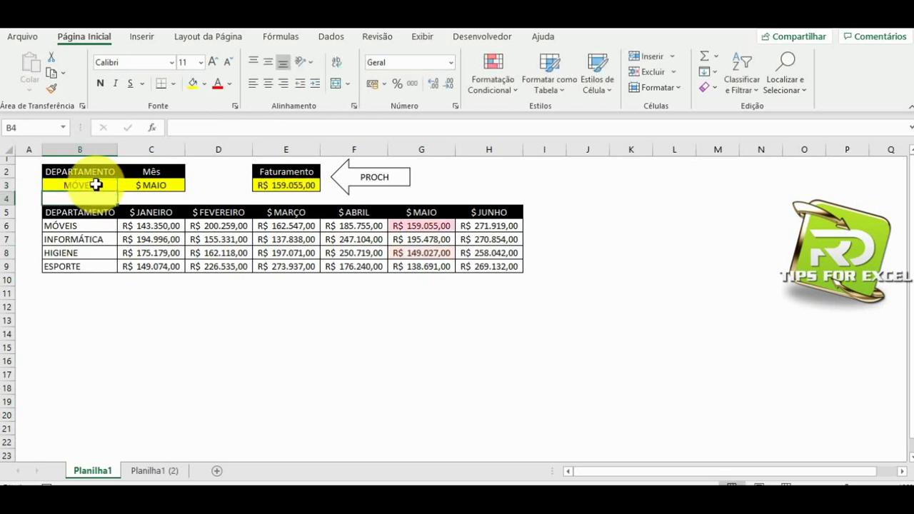
left_click(398, 225)
left_click(305, 319)
Clear the formula in the Faturamento cell E3 and the department in B3.
left_click(284, 186)
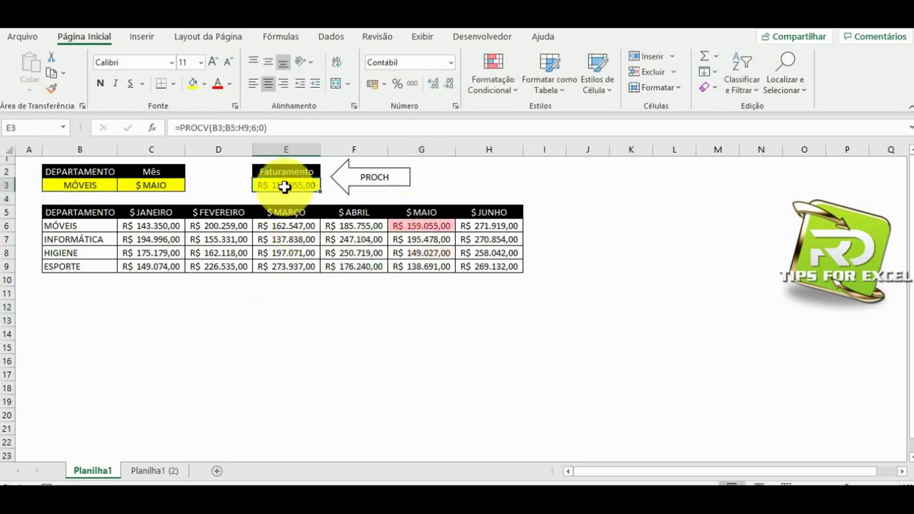
key("Delete")
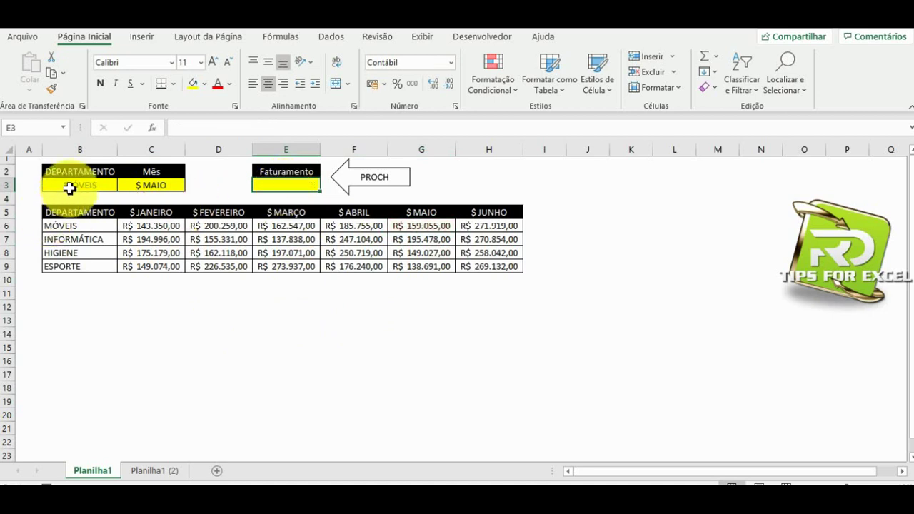
left_click(75, 186)
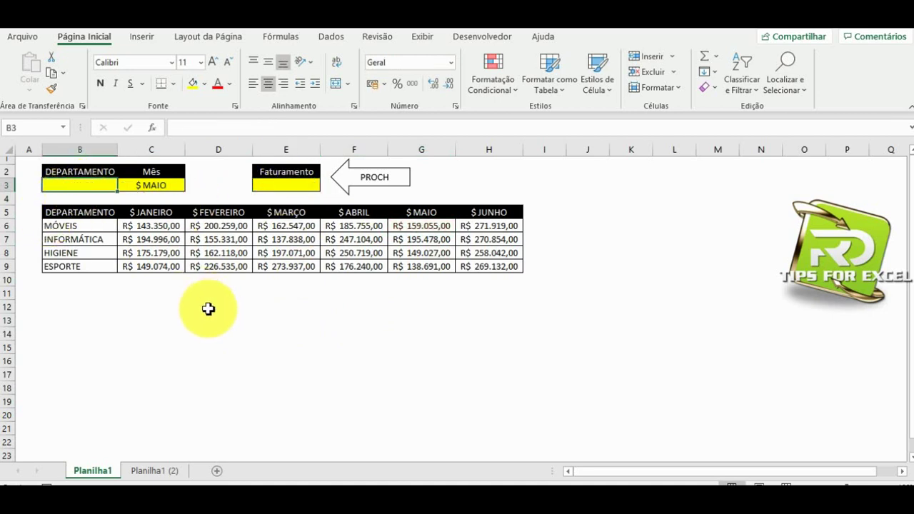
left_click(146, 306)
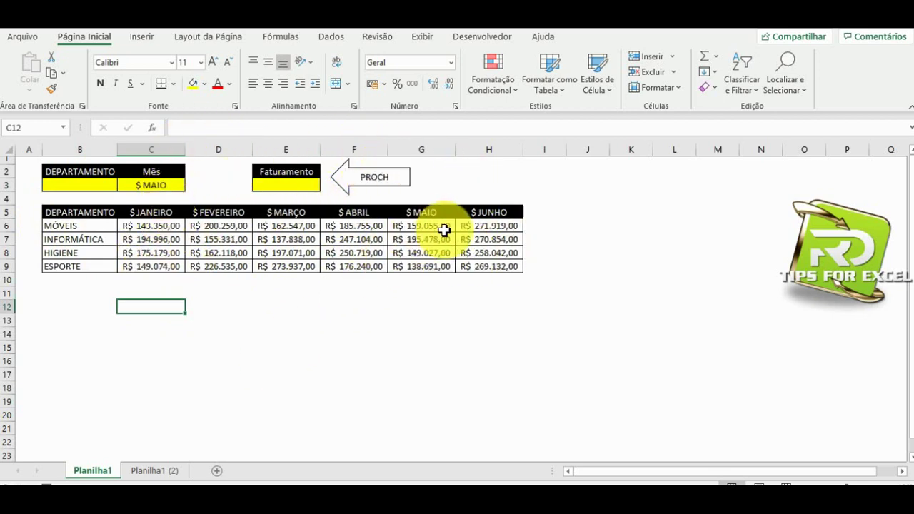
Examine the department rows 6 to 9 and the month headings from $ JANEIRO to $ JUNHO.
left_click(6, 224)
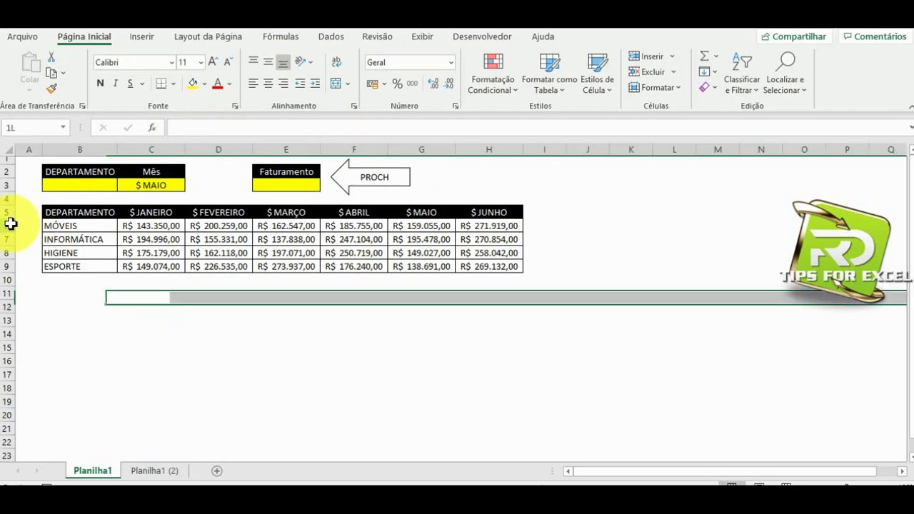
left_click(6, 239)
left_click(4, 253)
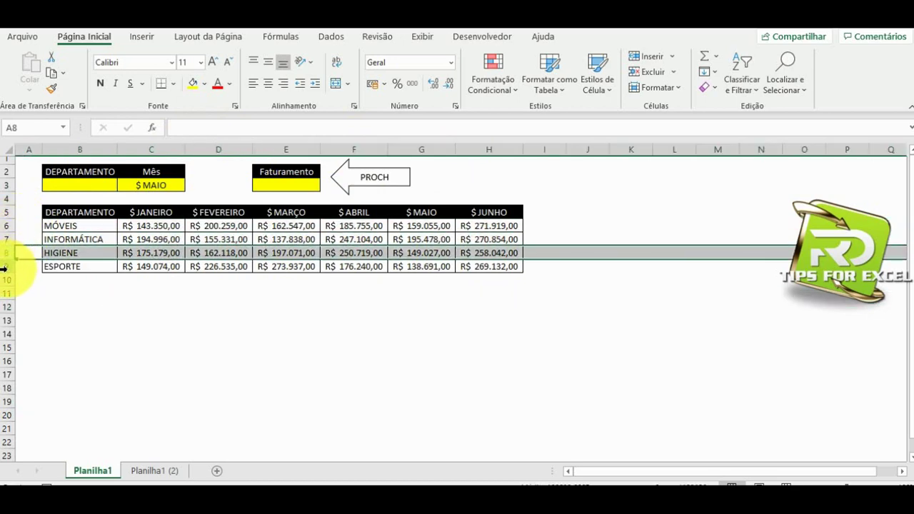
left_click(4, 266)
left_click(208, 298)
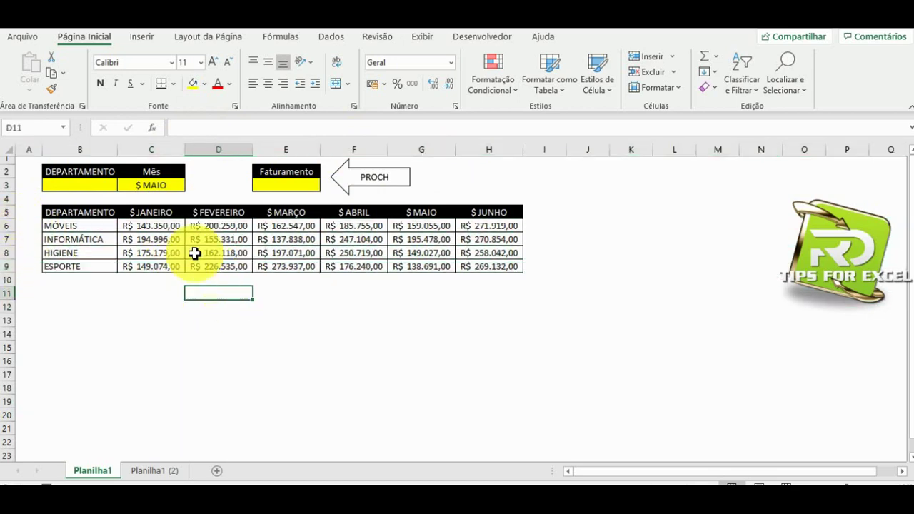
left_click_drag(3, 226, 6, 264)
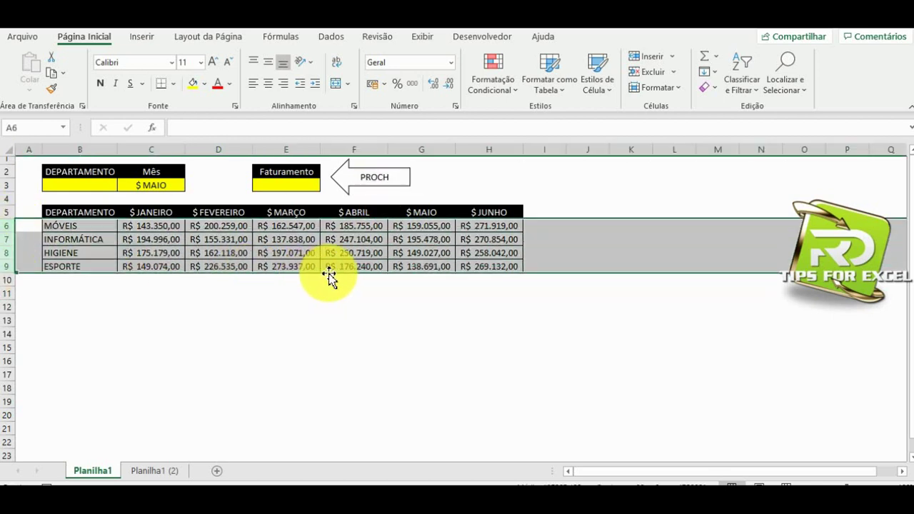
left_click_drag(146, 213, 482, 213)
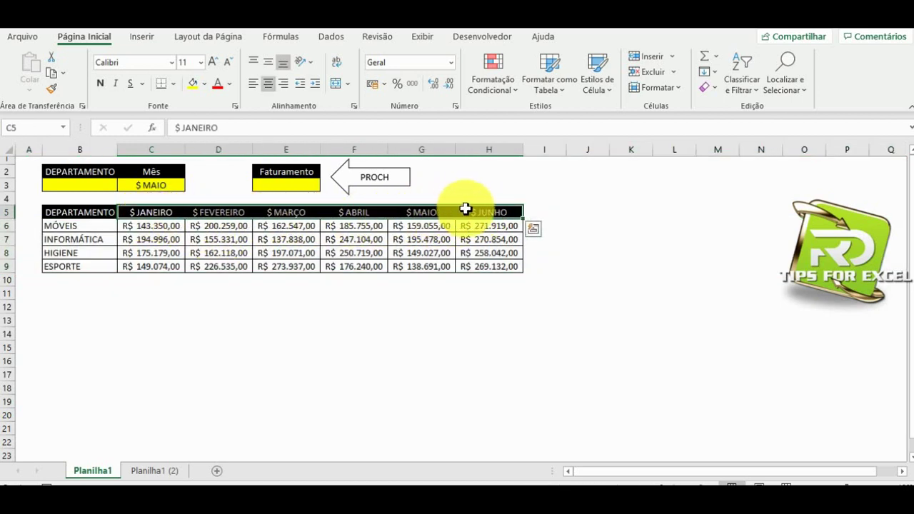
Start a PROCH formula in the Faturamento cell E3 with the month cell C3 as the lookup value.
left_click_drag(67, 224, 73, 267)
left_click_drag(151, 210, 472, 212)
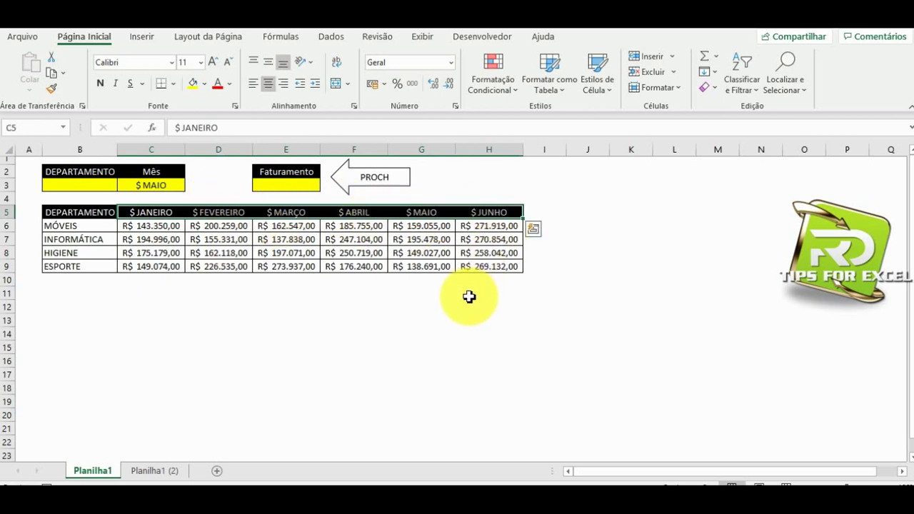
left_click(289, 188)
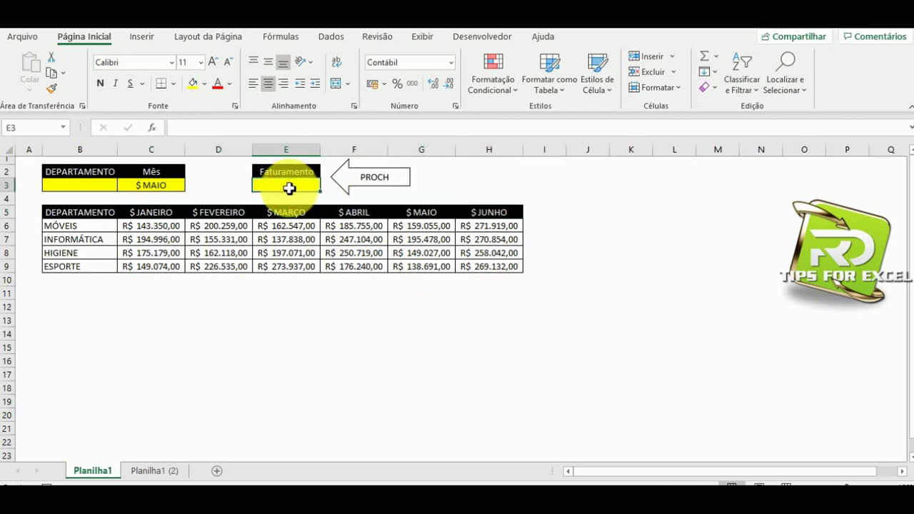
type("=PRO")
key("Down")
key("Down")
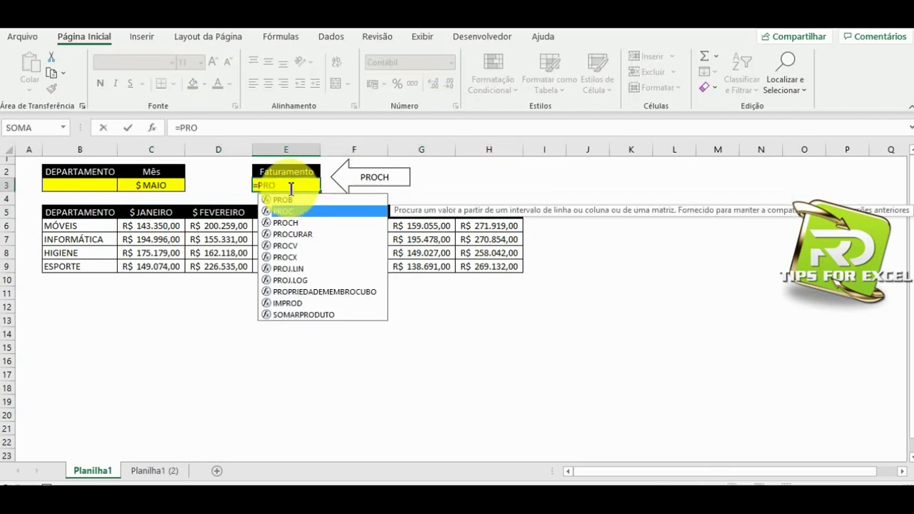
key("Tab")
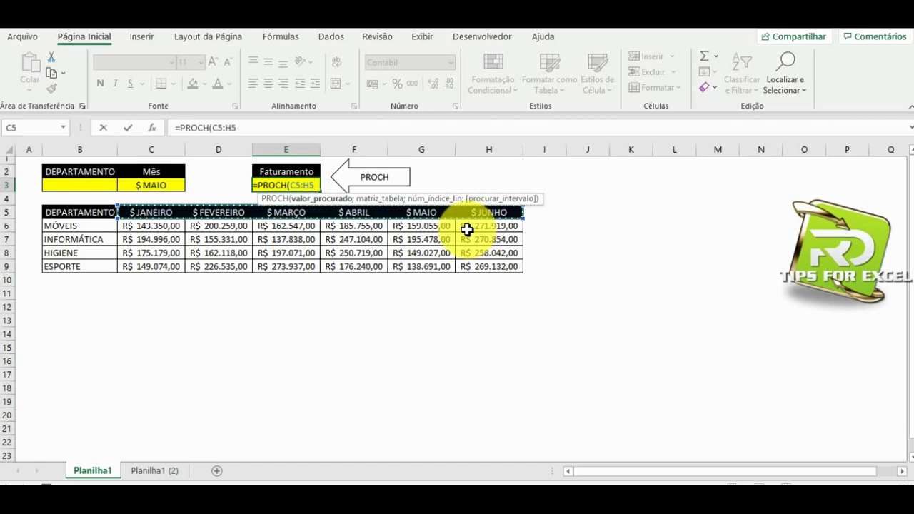
left_click(217, 128)
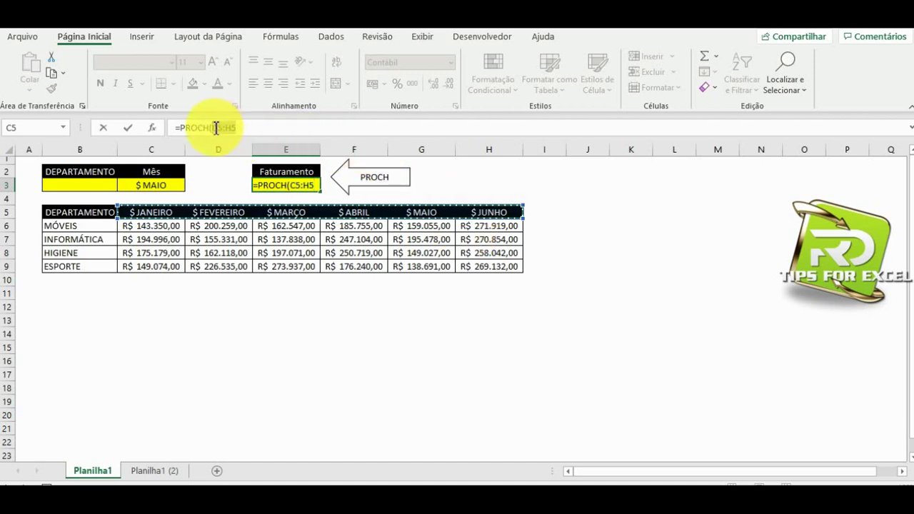
key("BackSpace")
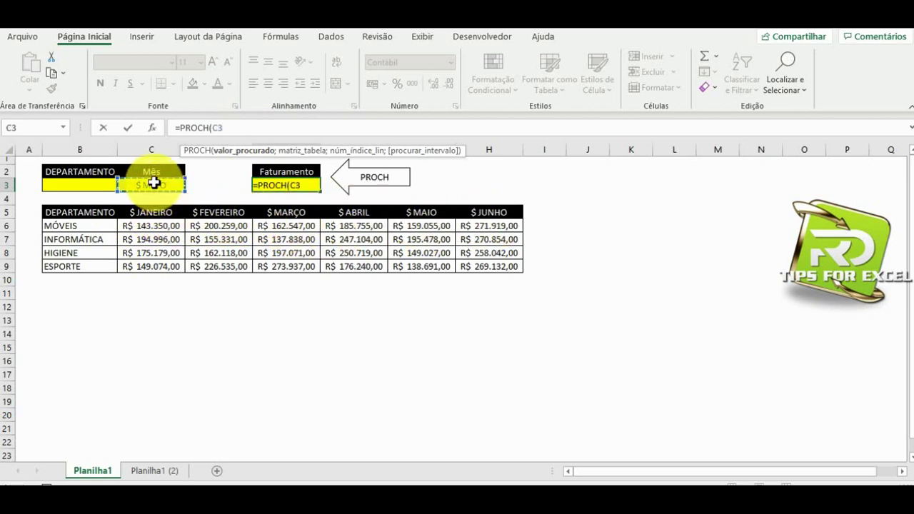
type(";")
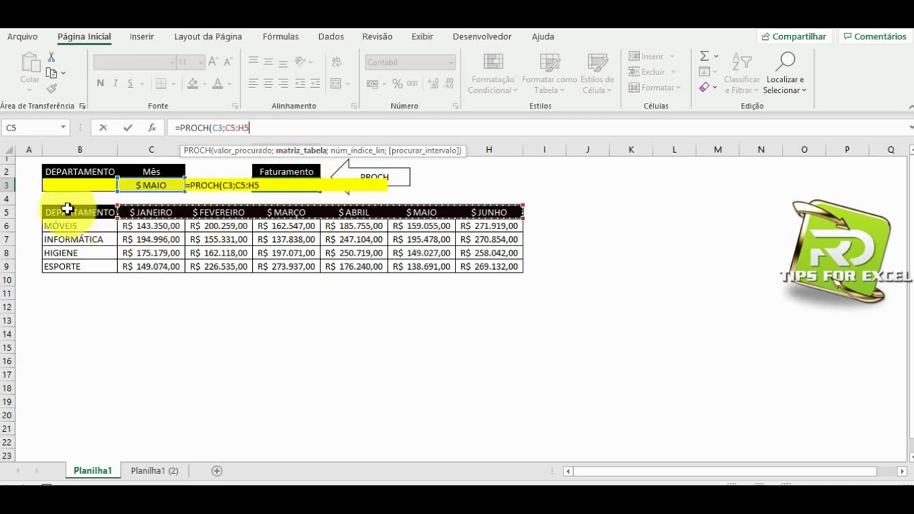
Set the table array of the PROCH formula to B5:H9 and move the argument hint below the table.
left_click_drag(56, 211, 502, 260)
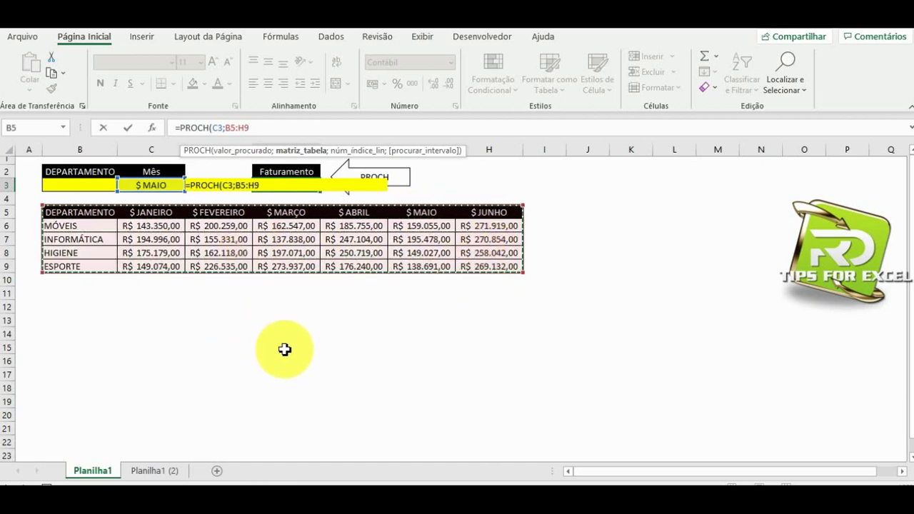
type(";")
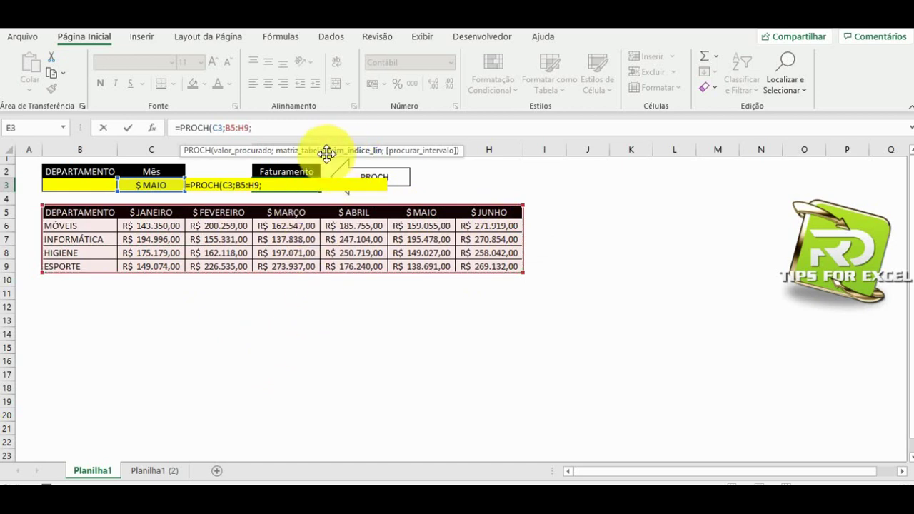
left_click_drag(324, 153, 299, 322)
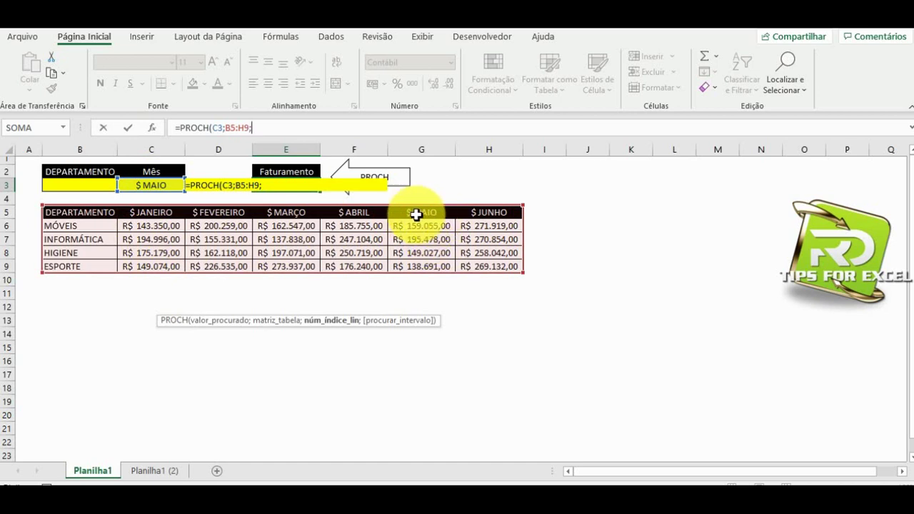
left_click(428, 279)
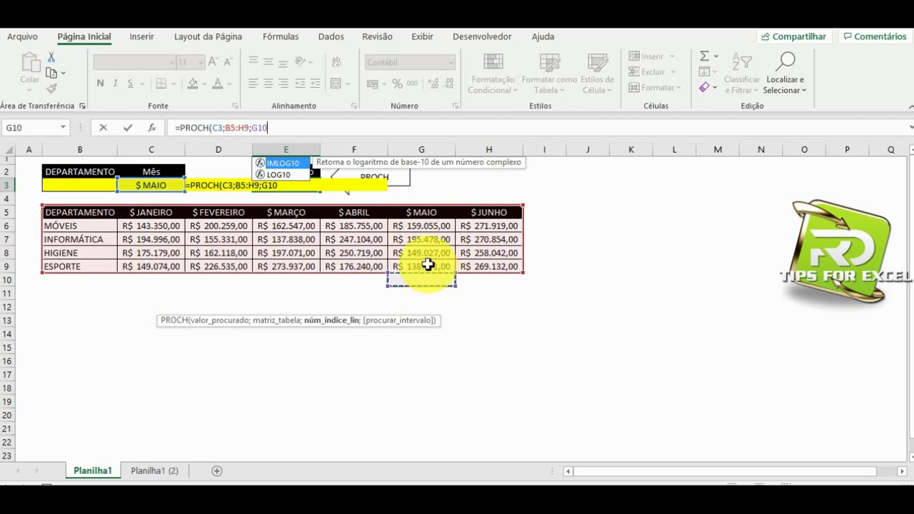
left_click(278, 130)
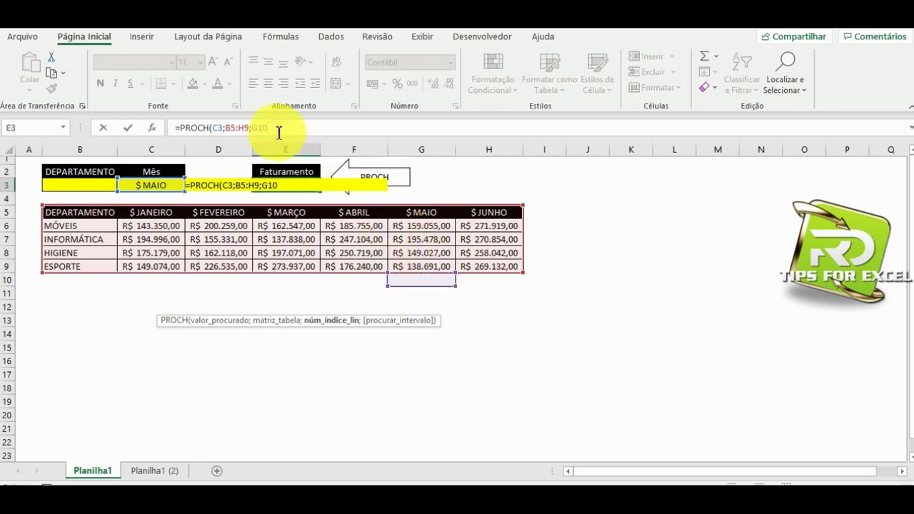
key("BackSpace")
key("BackSpace")
key("BackSpace")
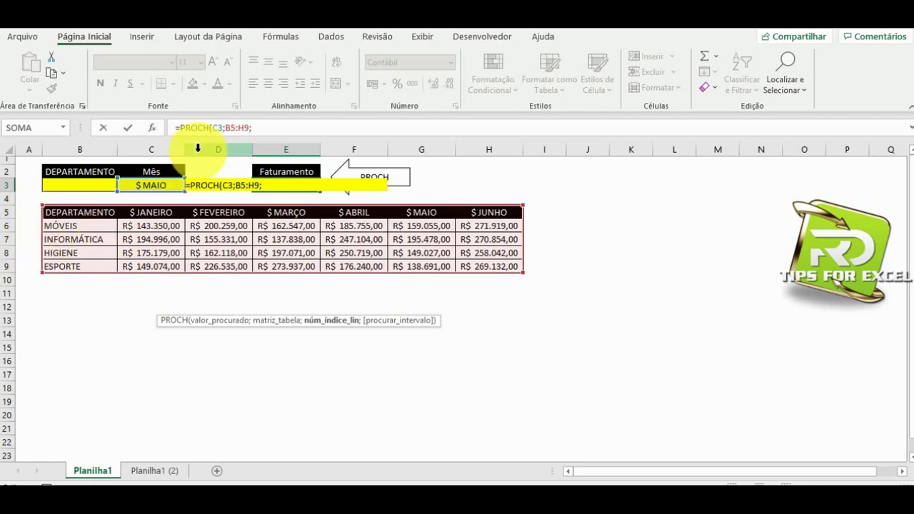
Complete the PROCH formula in E3 with row index 4 and 0 for an exact match.
type(";0")
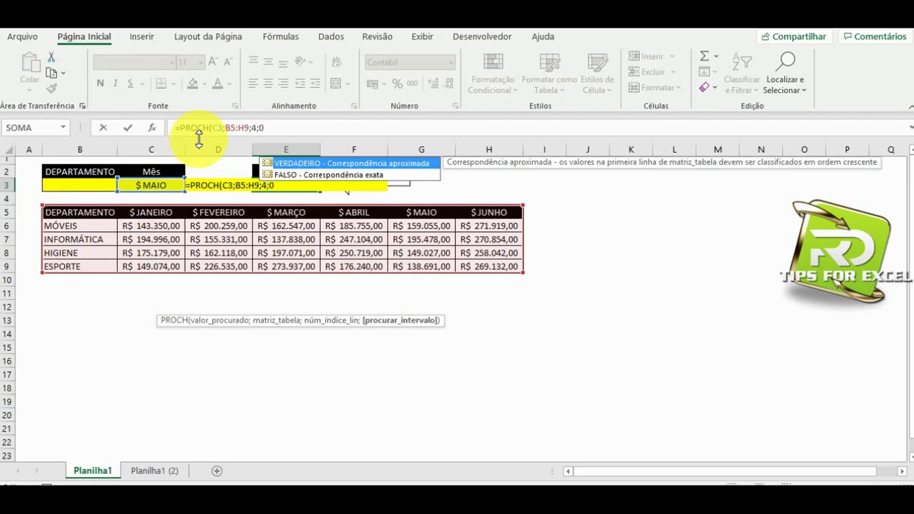
type(")")
key("Return")
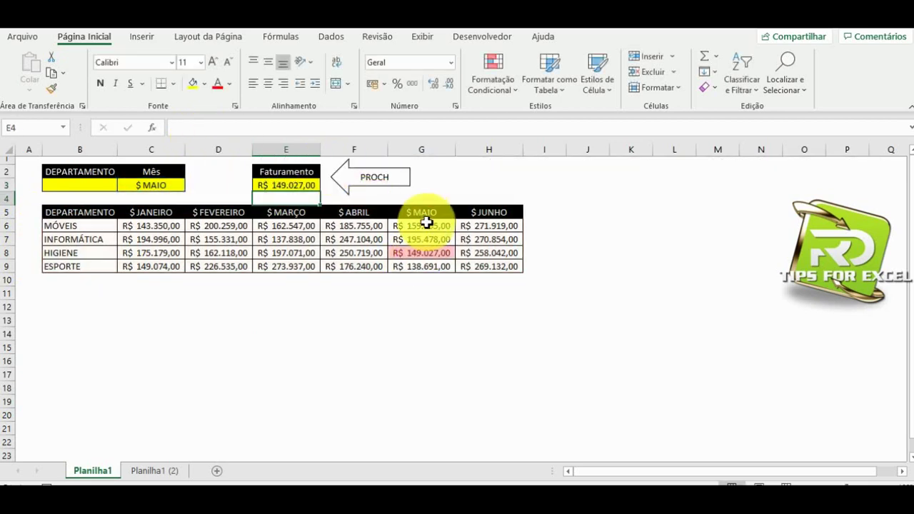
Compare the Faturamento result in E3 with the MAIO value of HIGIENE in the table.
left_click(163, 184)
left_click(439, 251)
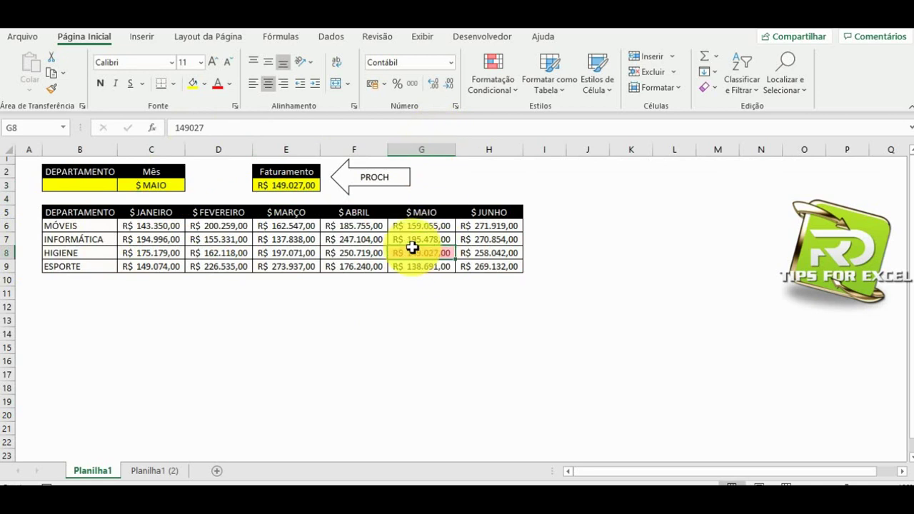
left_click(89, 253)
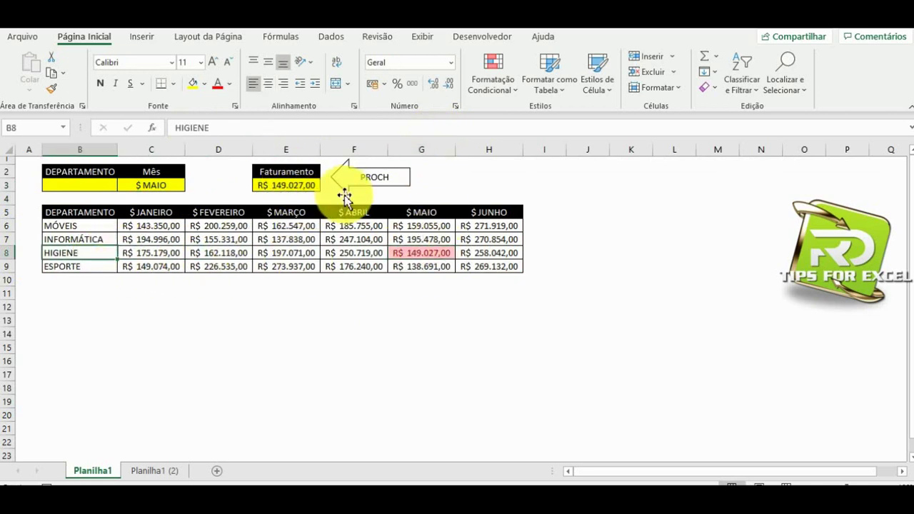
left_click(296, 186)
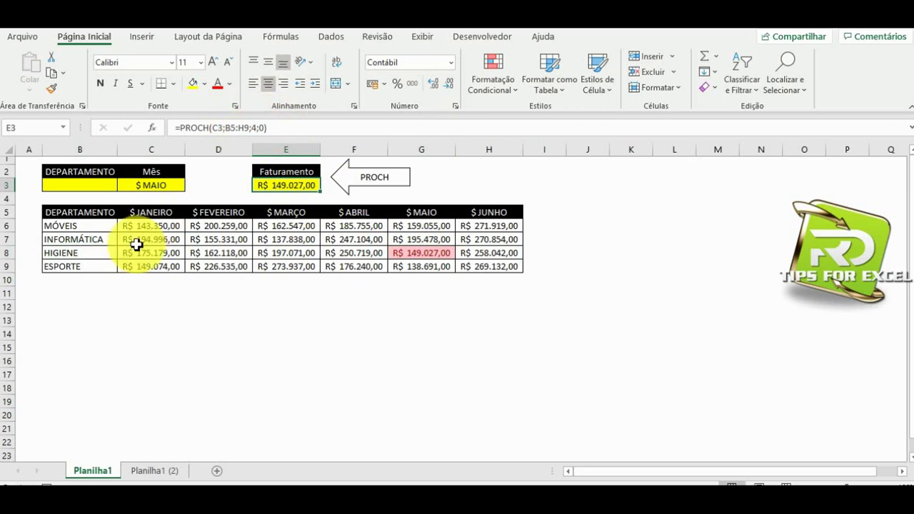
Number the table rows from 1 to 5 in cells A5 to A9, beside the DEPARTAMENTO column.
left_click(26, 212)
type("1")
key("Return")
left_click_drag(41, 219, 40, 275)
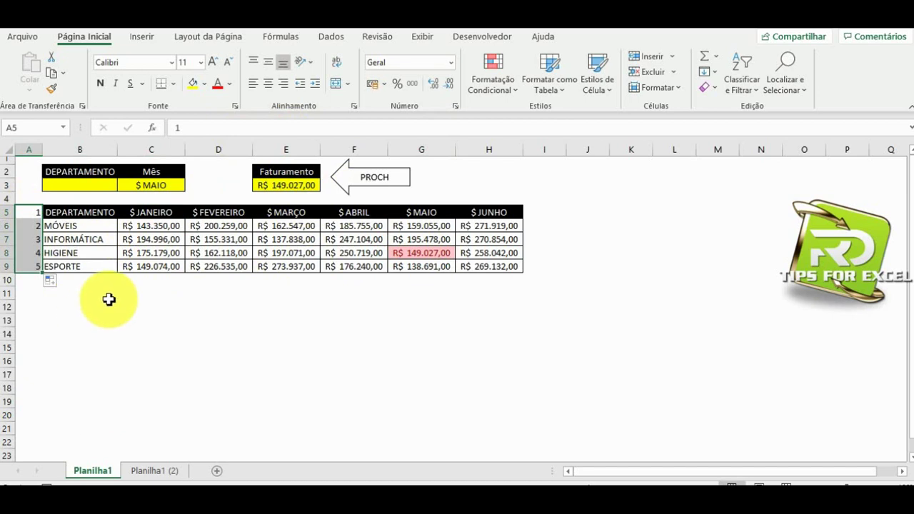
left_click(119, 295)
left_click(290, 238)
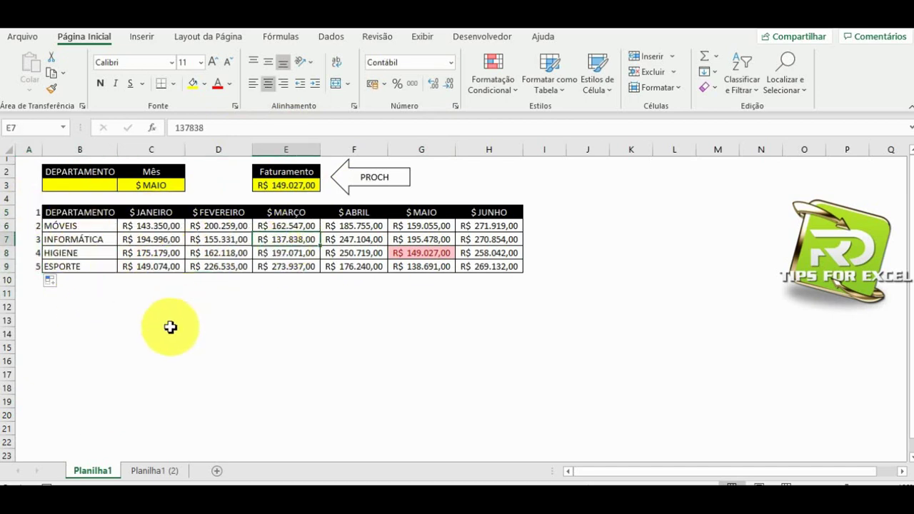
Review the arguments of the PROCH formula in E3 and the department rows it can return.
double_click(280, 184)
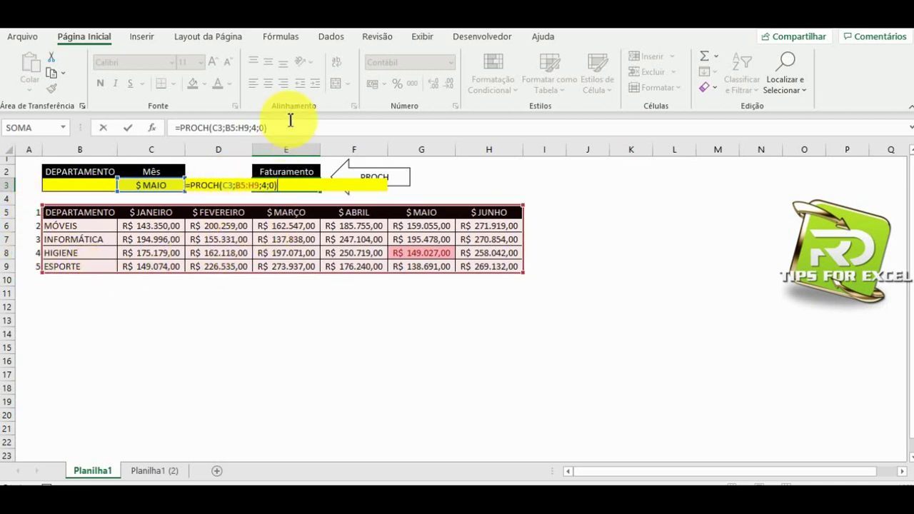
key("Return")
left_click(286, 185)
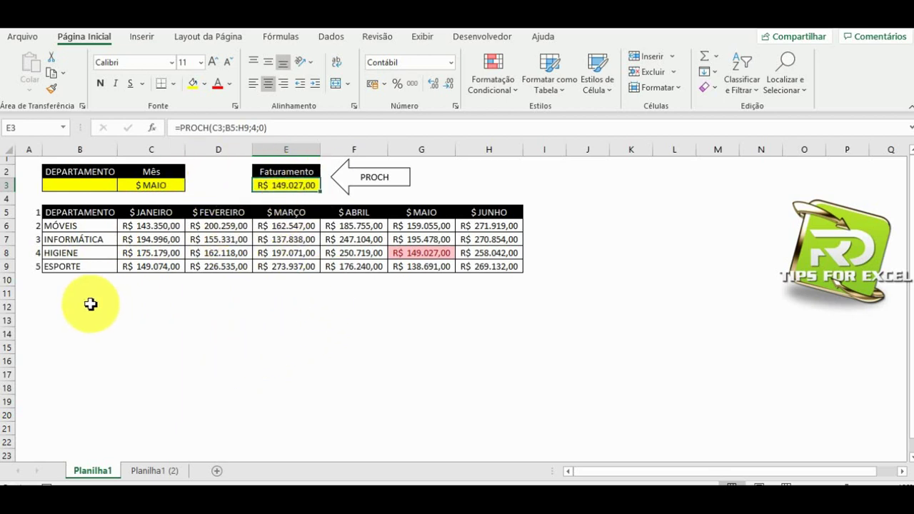
left_click_drag(71, 225, 74, 414)
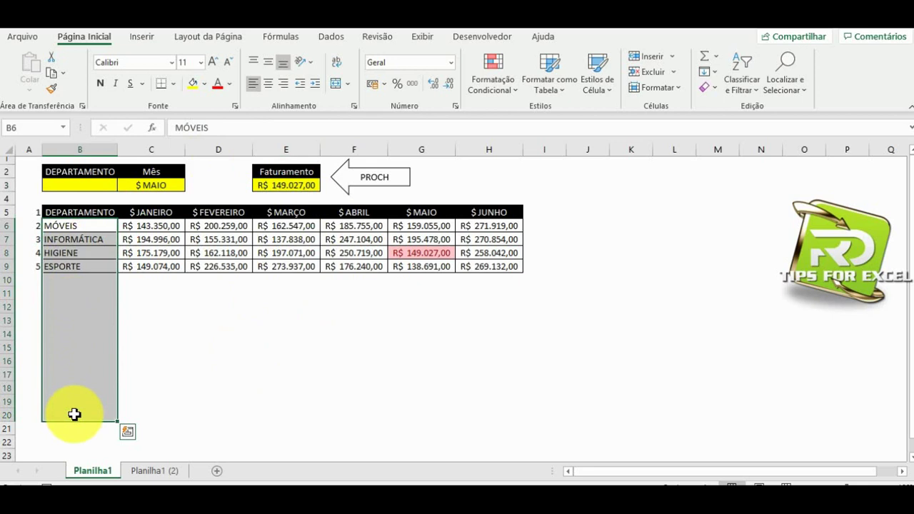
Replace the fixed row index in the PROCH formula in E3 with a reference to the DEPARTAMENTO cell B3.
left_click(257, 184)
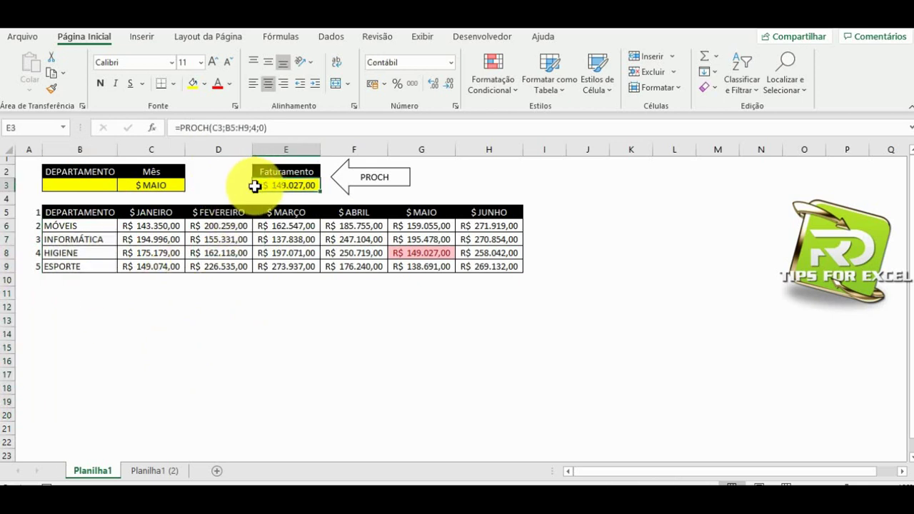
left_click(256, 128)
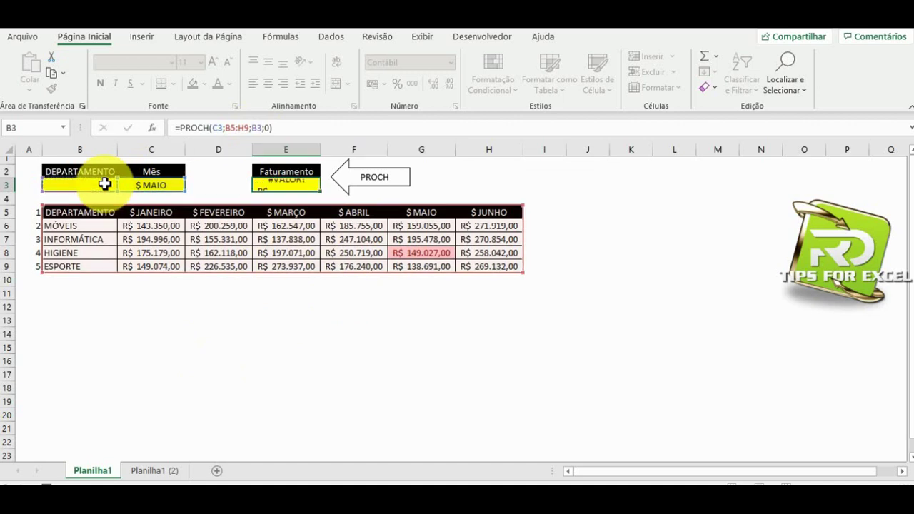
key("Return")
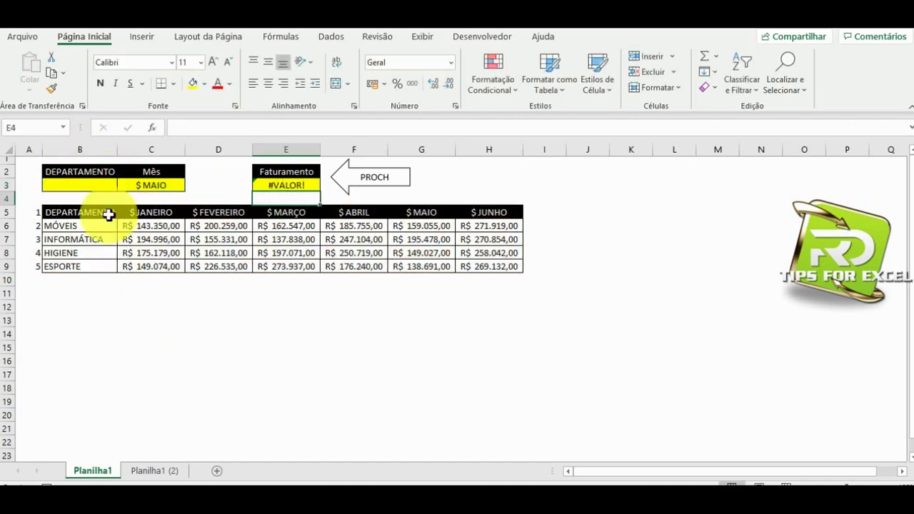
left_click(279, 183)
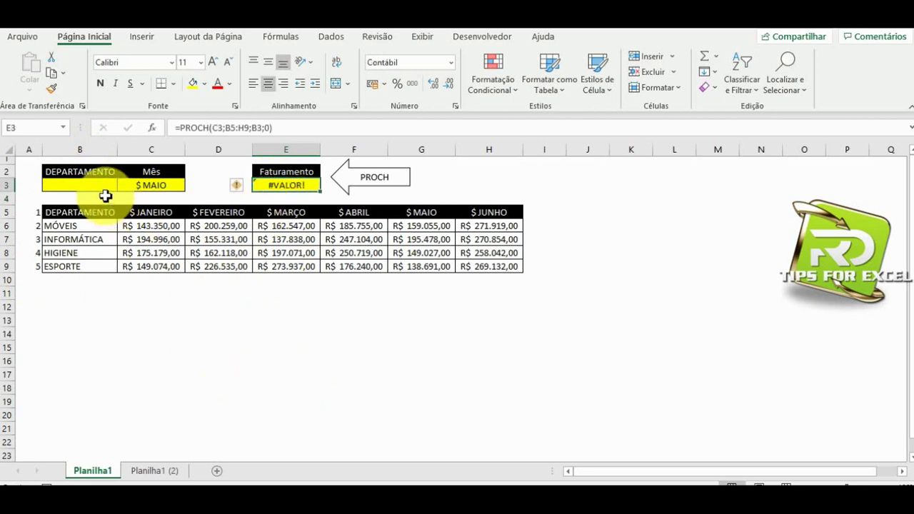
Set the department row number in B3 to 2 and check the MAIO value of MÓVEIS.
left_click(81, 184)
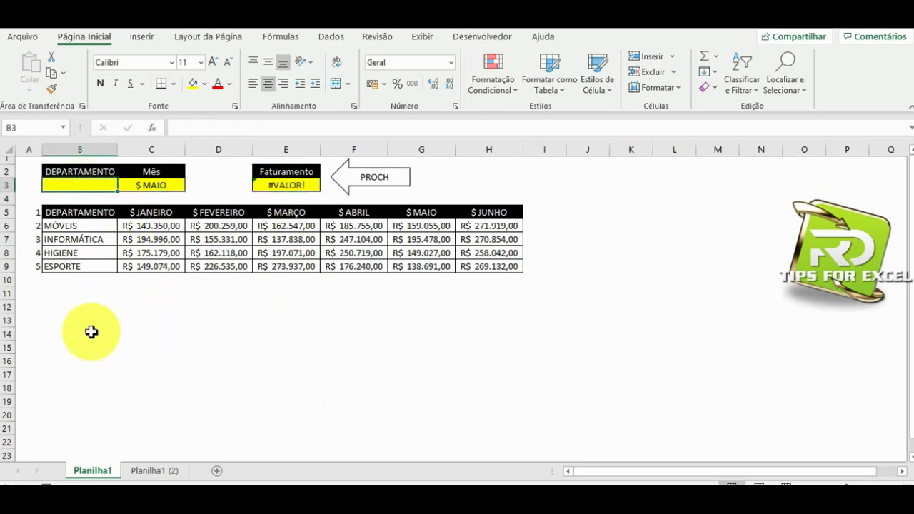
type("2")
key("Return")
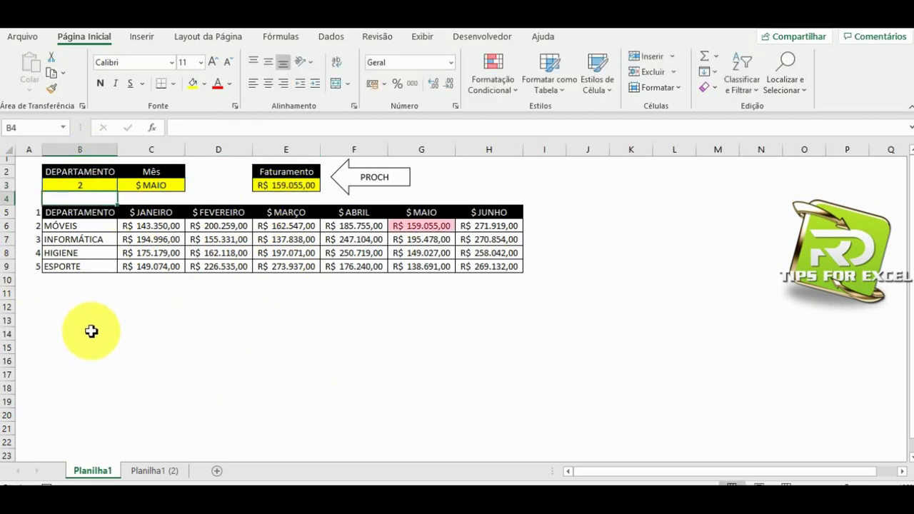
left_click(407, 225)
Change the month in C3 to $ ABRIL and check the ABRIL value of MÓVEIS in the table.
left_click(179, 184)
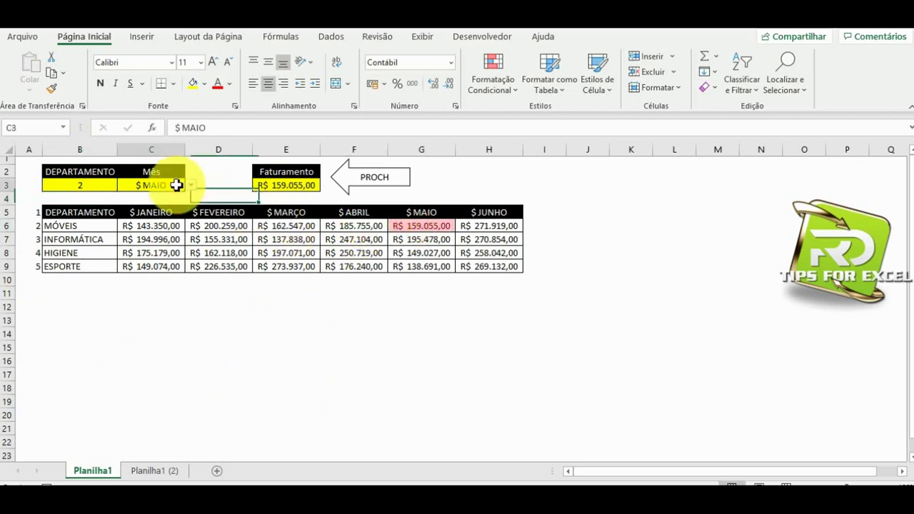
left_click(191, 185)
left_click(139, 223)
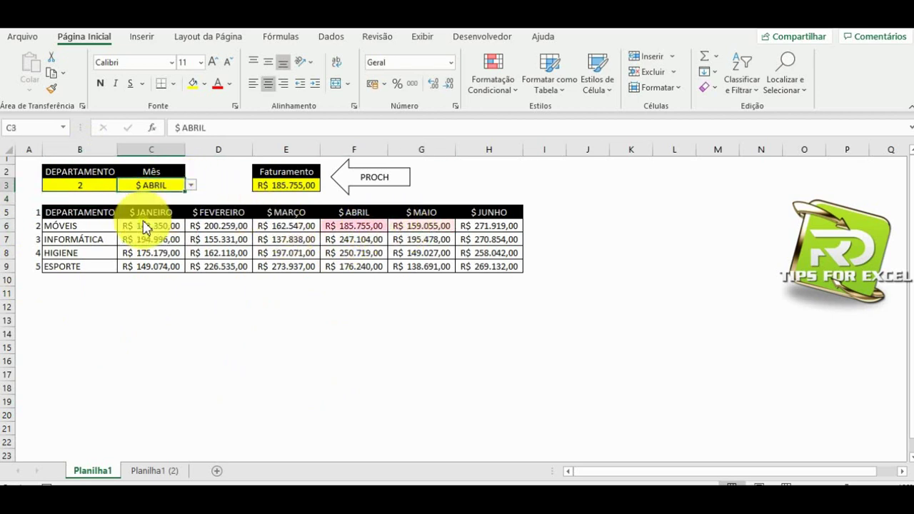
left_click(337, 225)
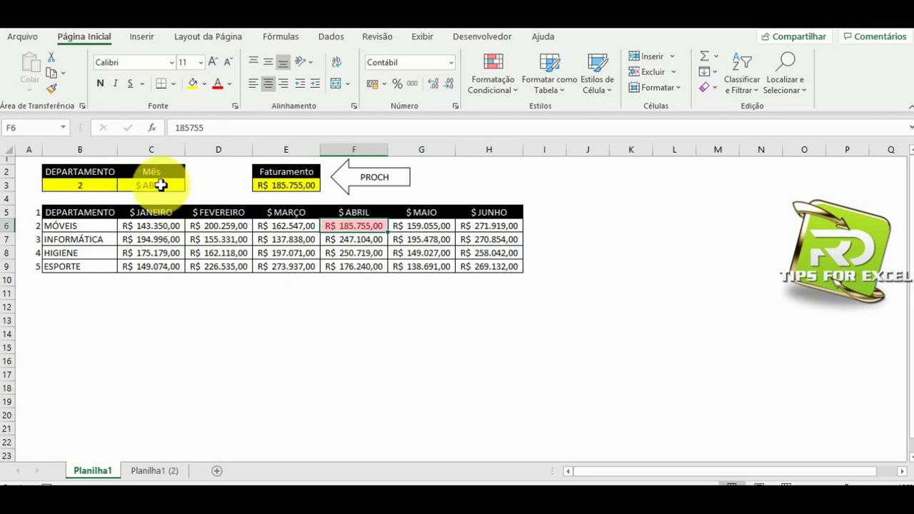
Set the department row number in B3 to 5 and check the ABRIL value of ESPORTE.
left_click(94, 185)
type("5")
key("Return")
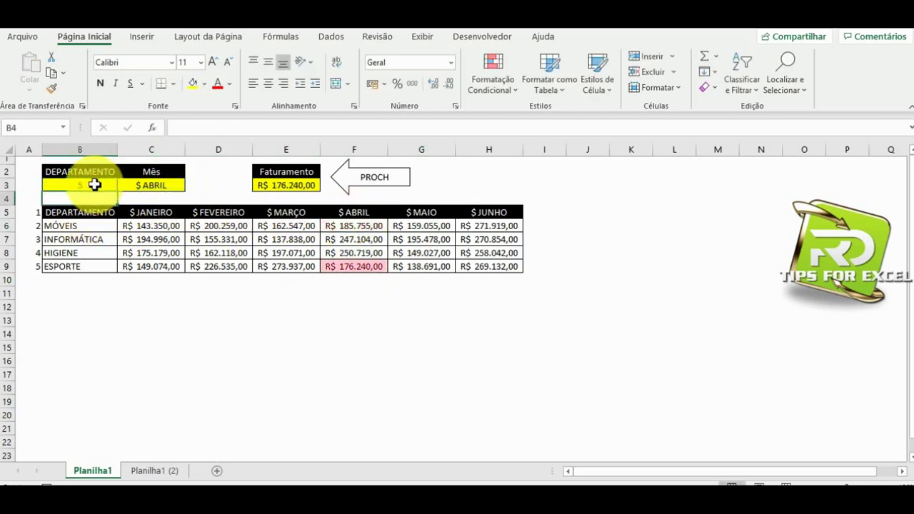
left_click(352, 264)
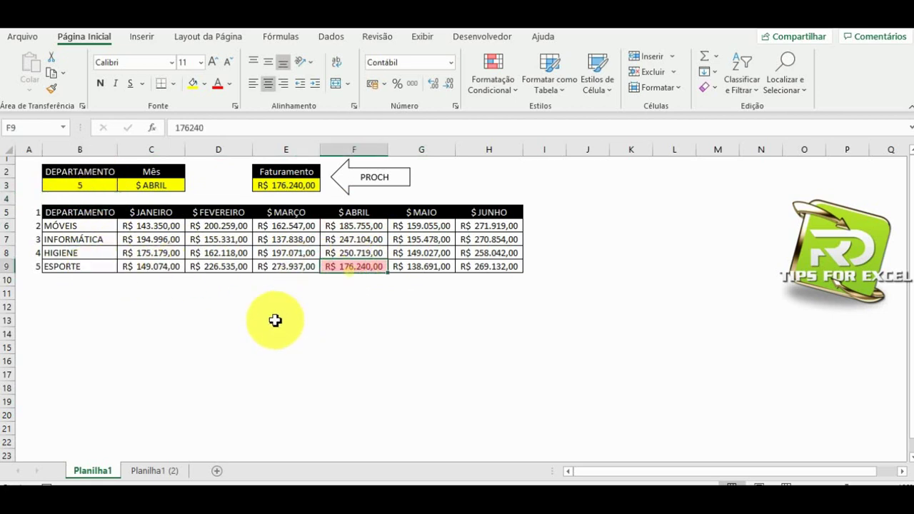
left_click(113, 345)
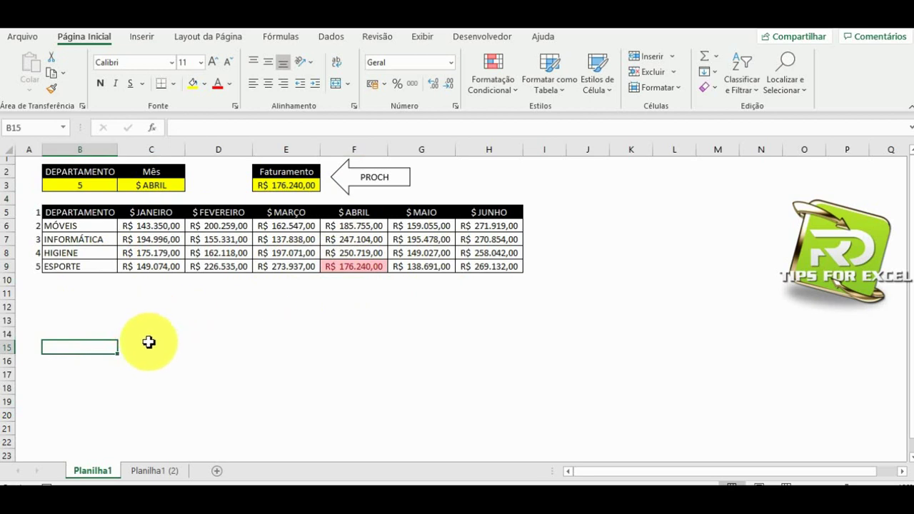
Examine how the department row number in B3 relates to the numbered department names in B6:B9.
left_click(196, 331)
left_click(90, 310)
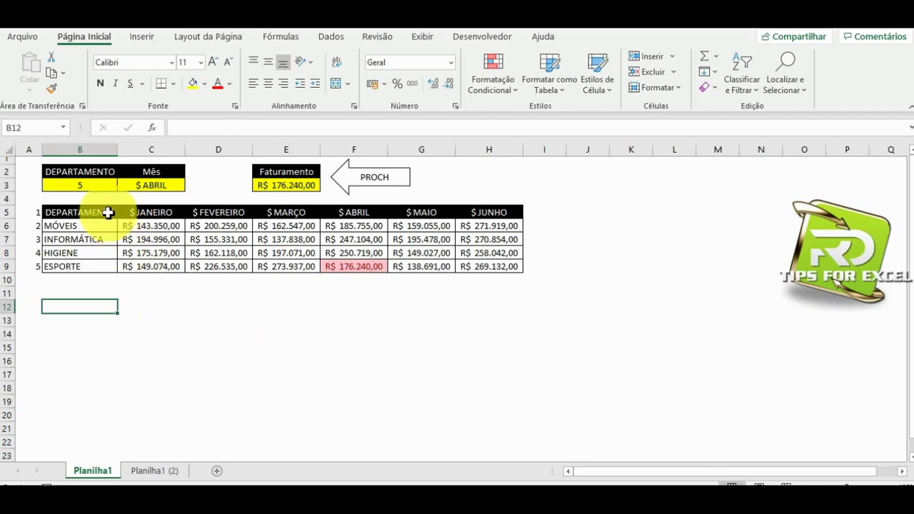
left_click(85, 184)
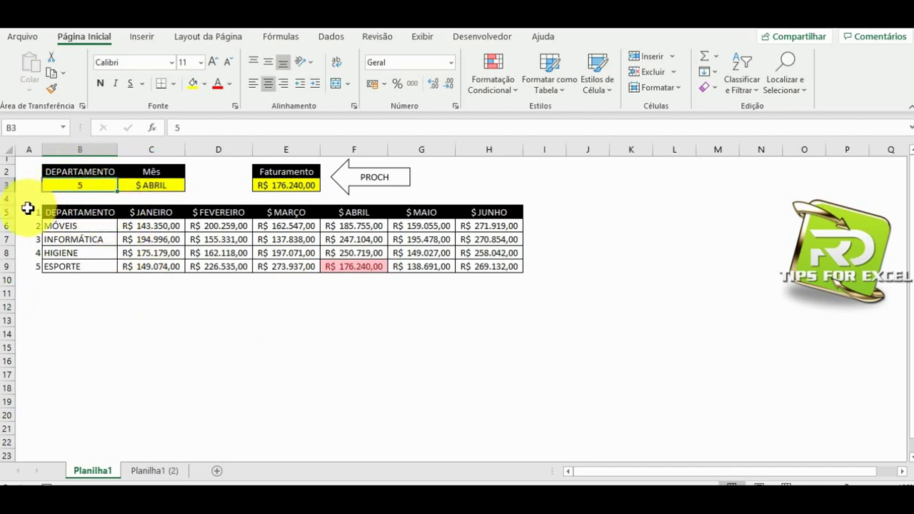
left_click(87, 304)
left_click_drag(70, 226, 78, 262)
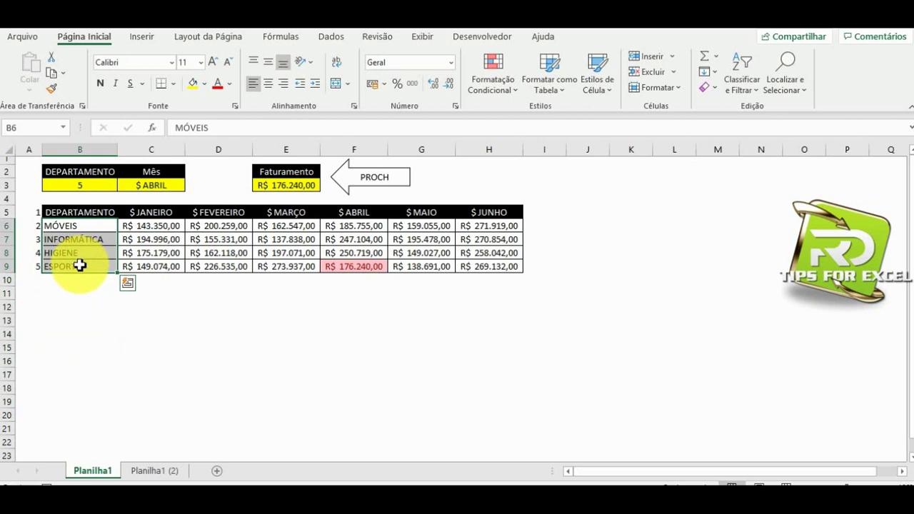
left_click(86, 344)
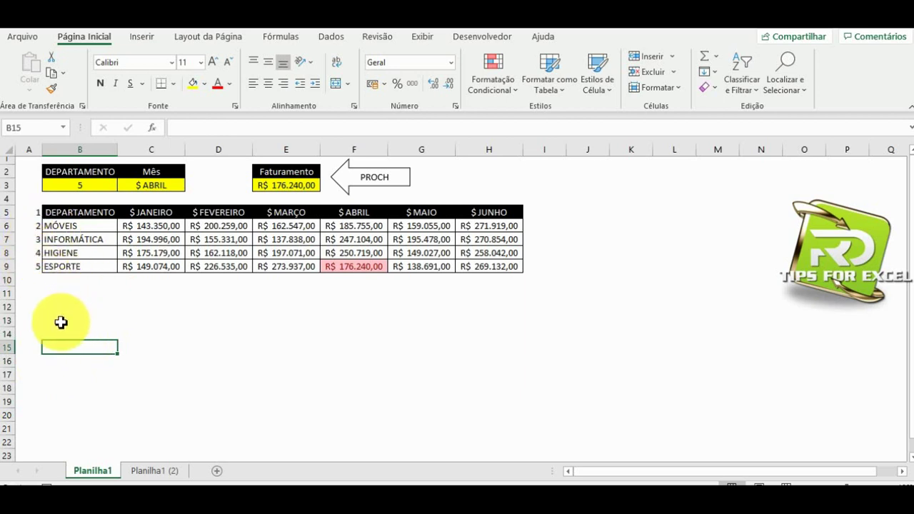
left_click(60, 293)
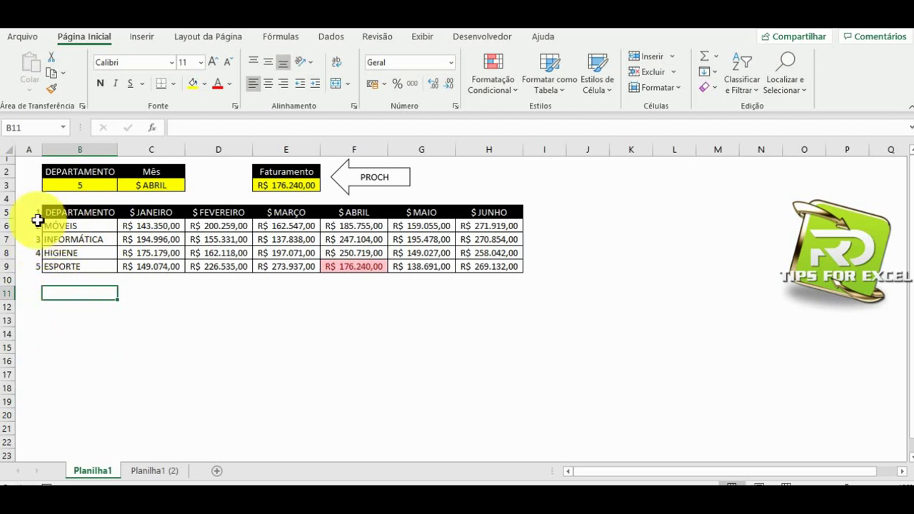
left_click(89, 187)
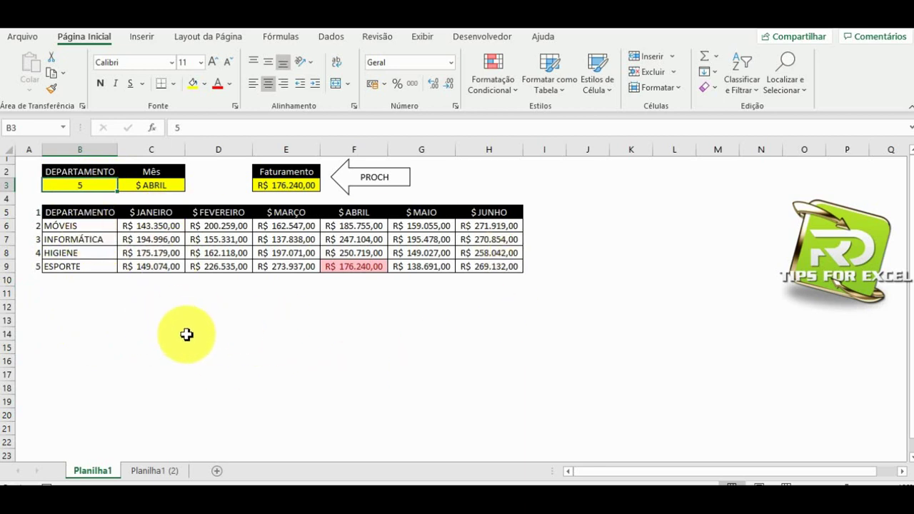
Compare the Faturamento result in E3 with the ABRIL value of ESPORTE in F9.
left_click(349, 266)
left_click(296, 187)
left_click(326, 268)
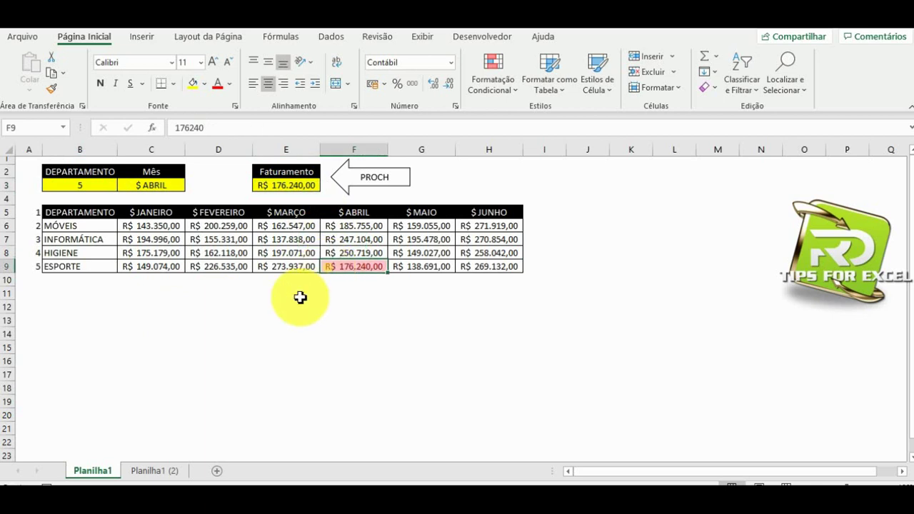